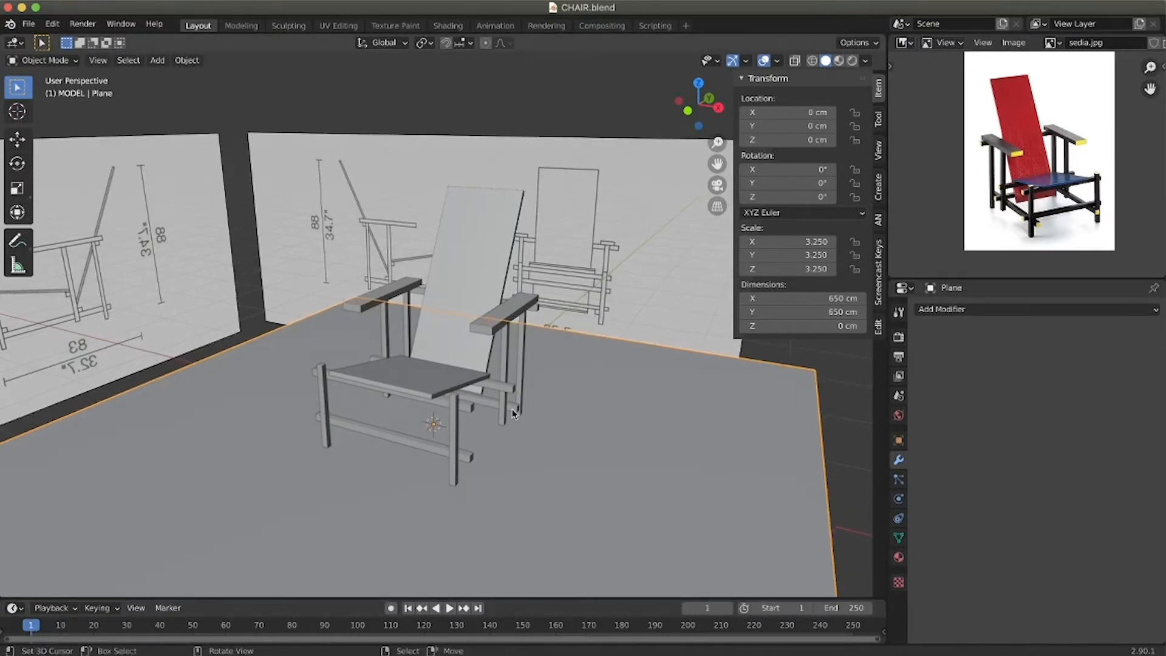
Switch the editor showing the sedia.jpg reference image to the Outliner.
middle_drag(512, 413, 513, 415)
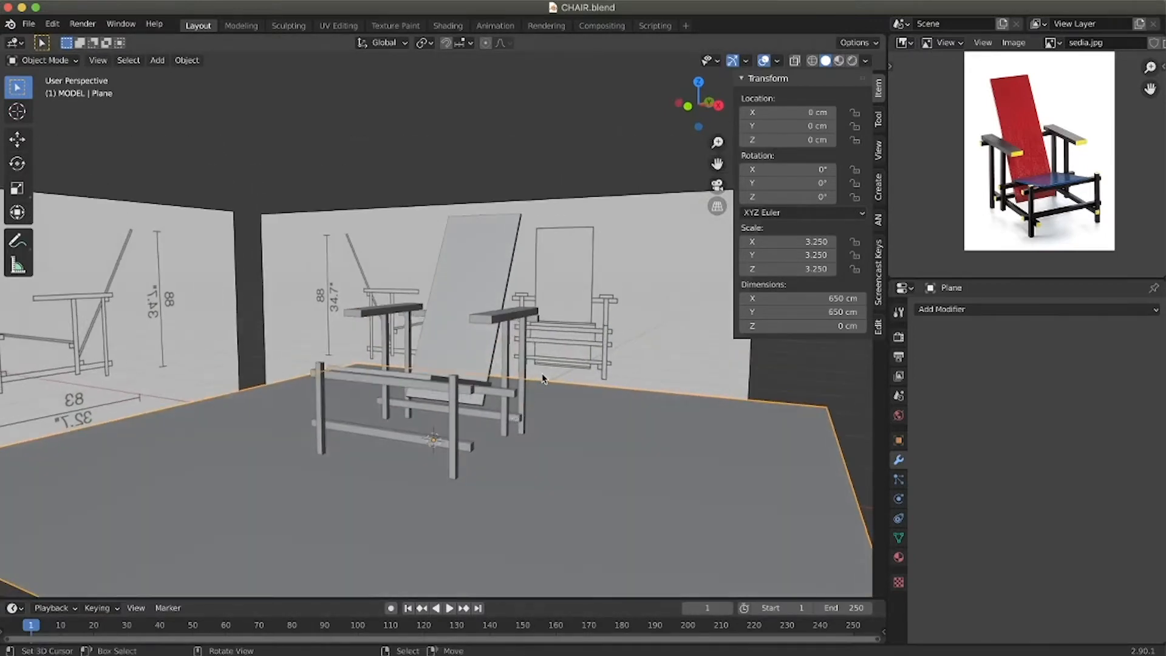
middle_drag(542, 378, 552, 363)
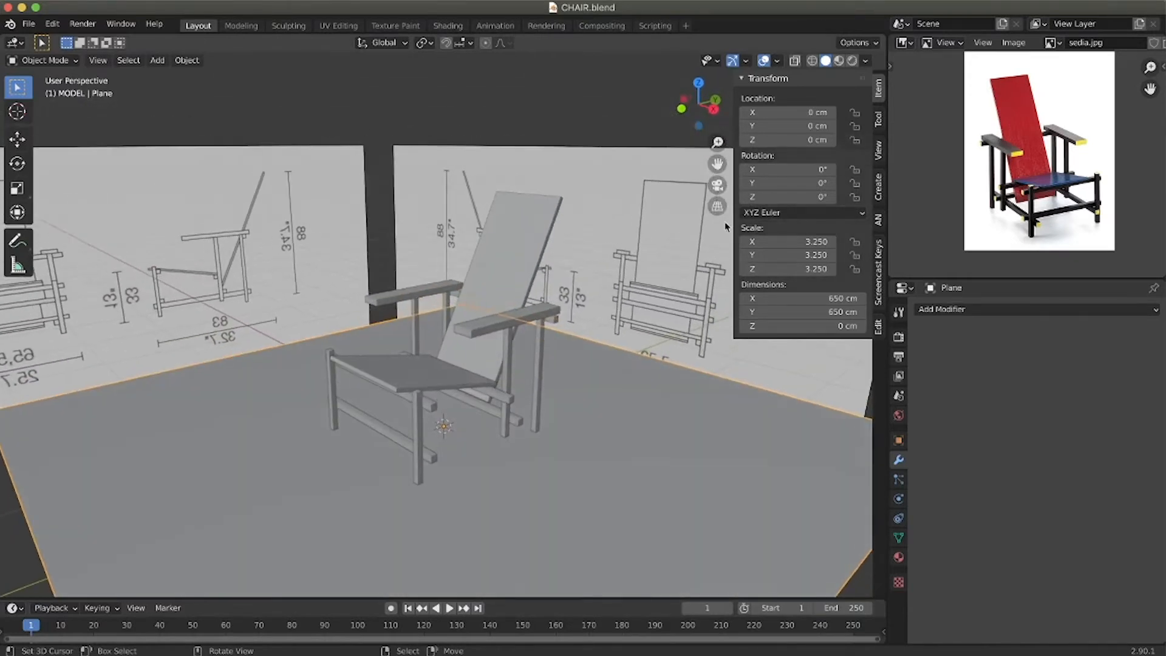
click(903, 43)
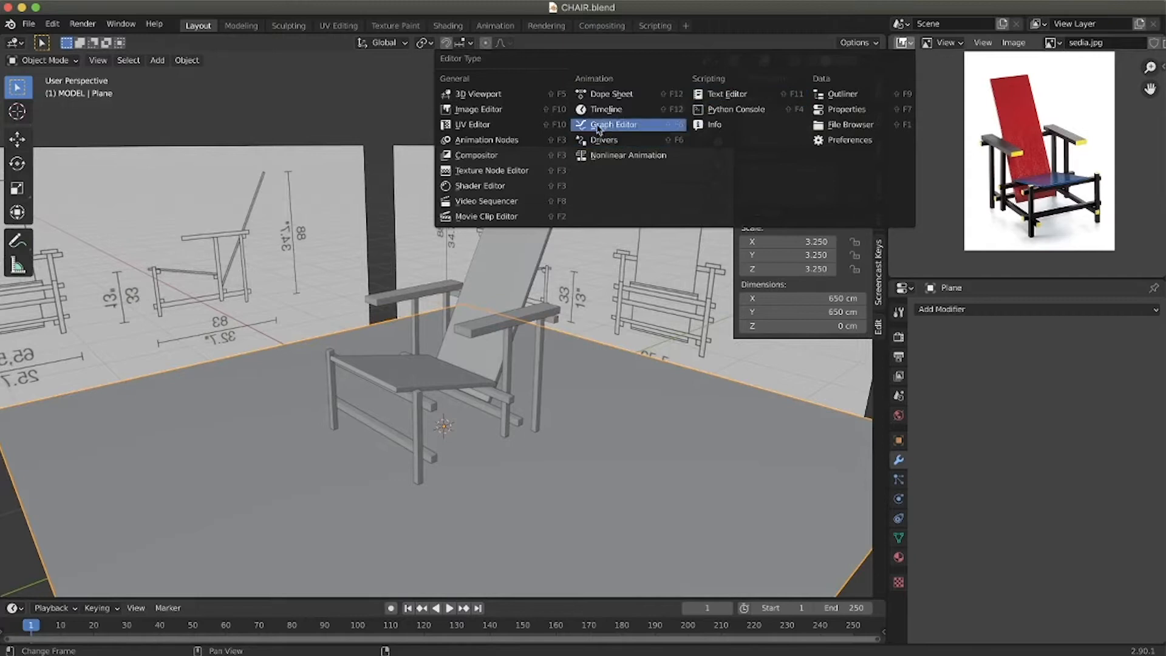
click(848, 94)
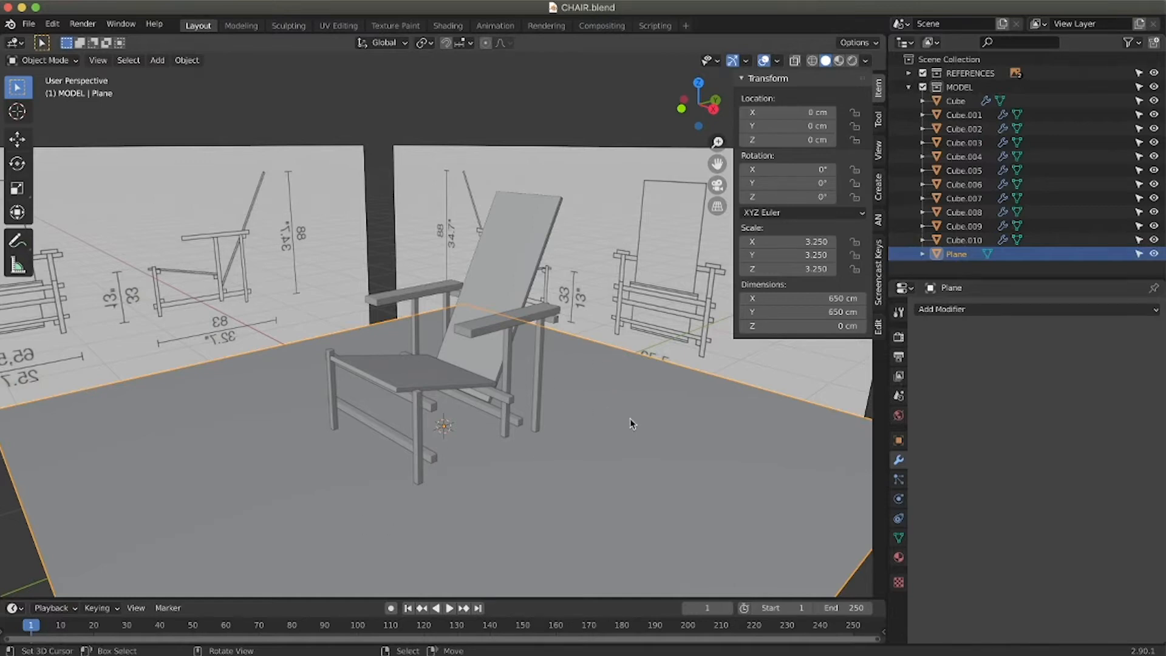
Move the floor plane into a new collection named ELEMENTS and collapse that collection's contents.
key(m)
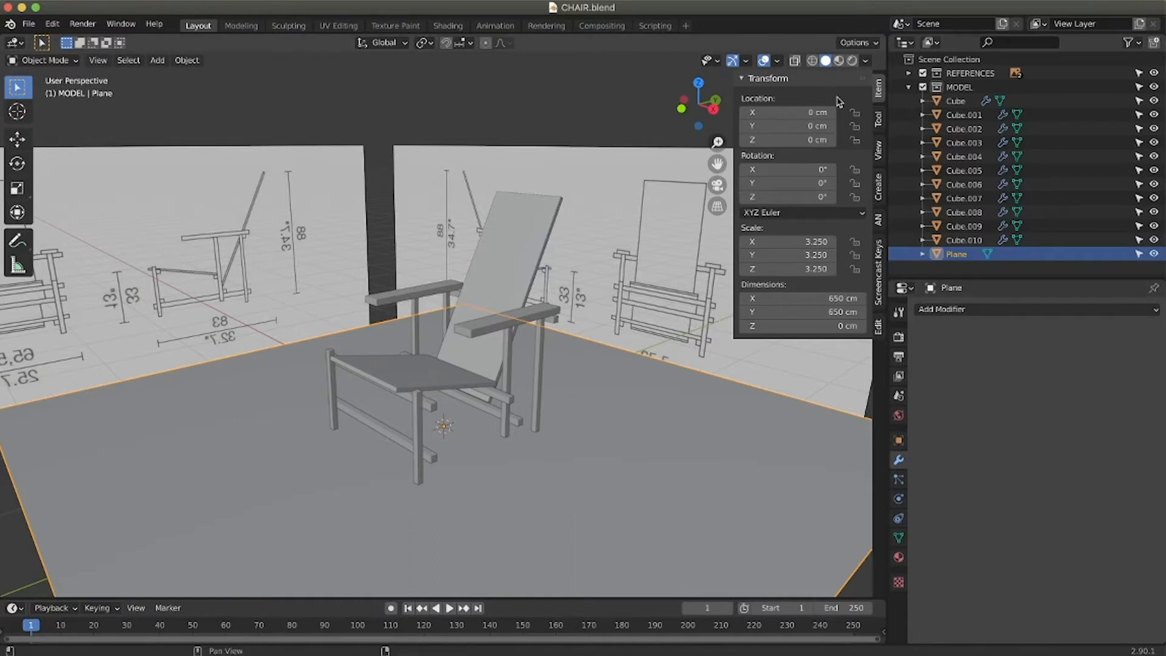
click(882, 289)
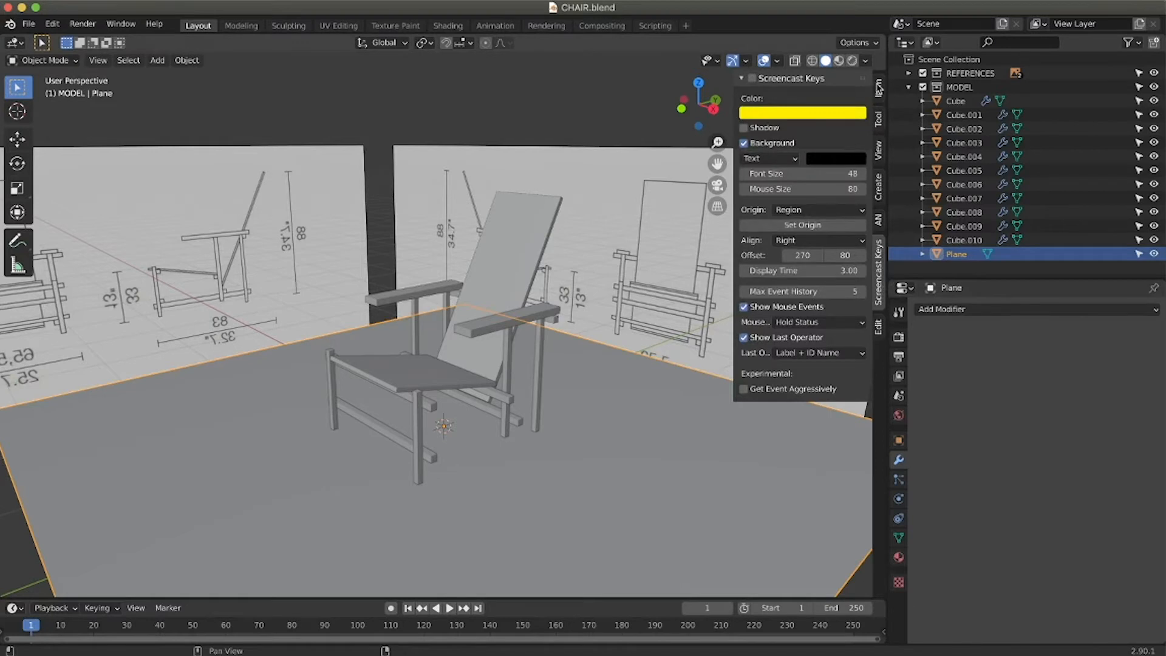
click(878, 88)
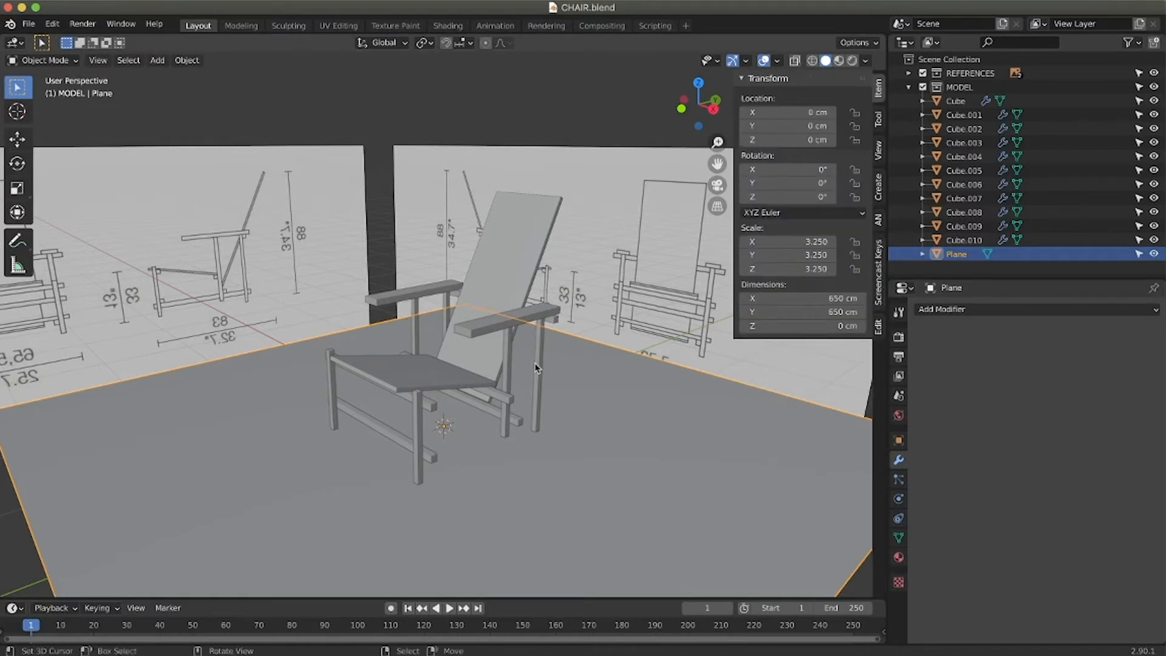
key(m)
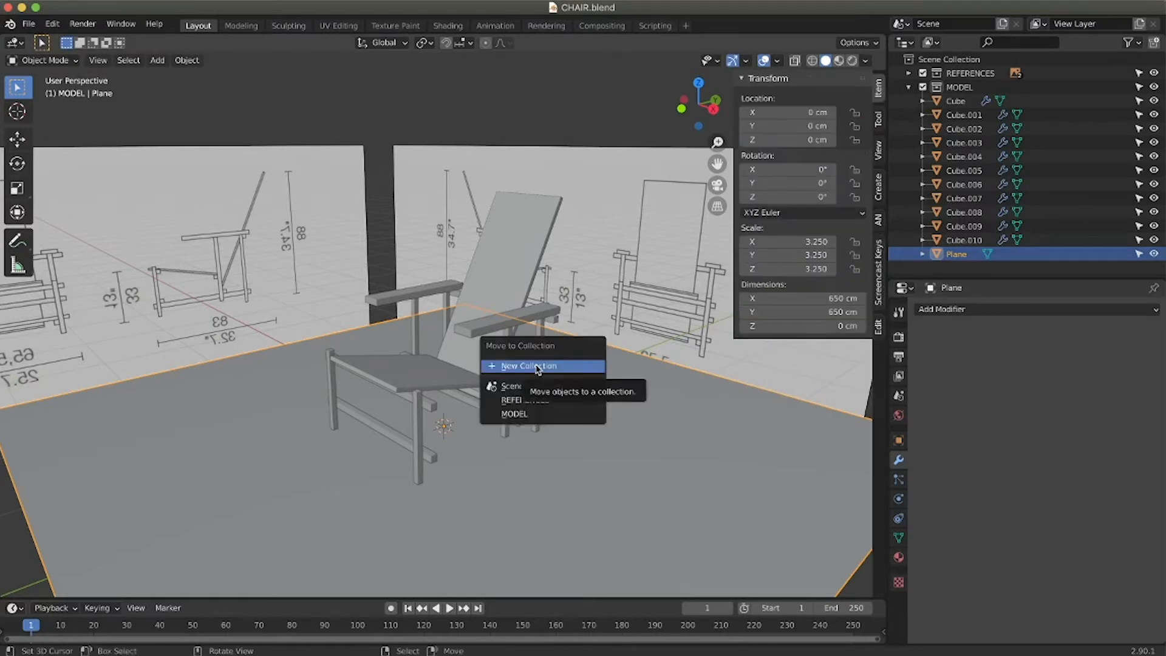
click(538, 367)
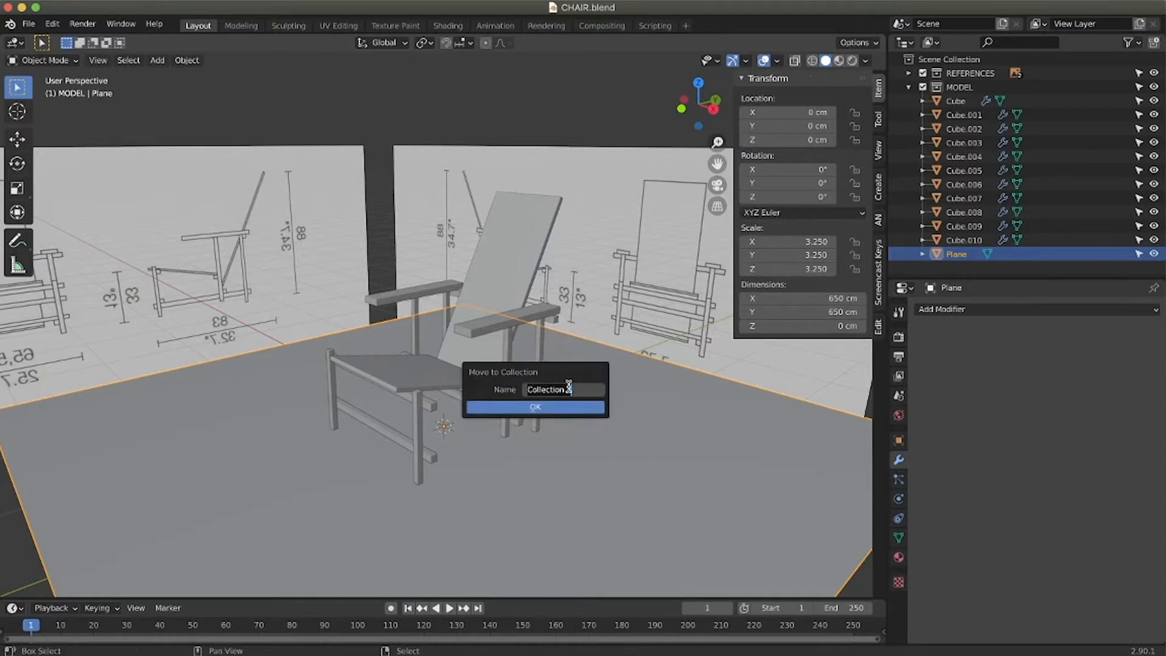
text(ELEMENTS)
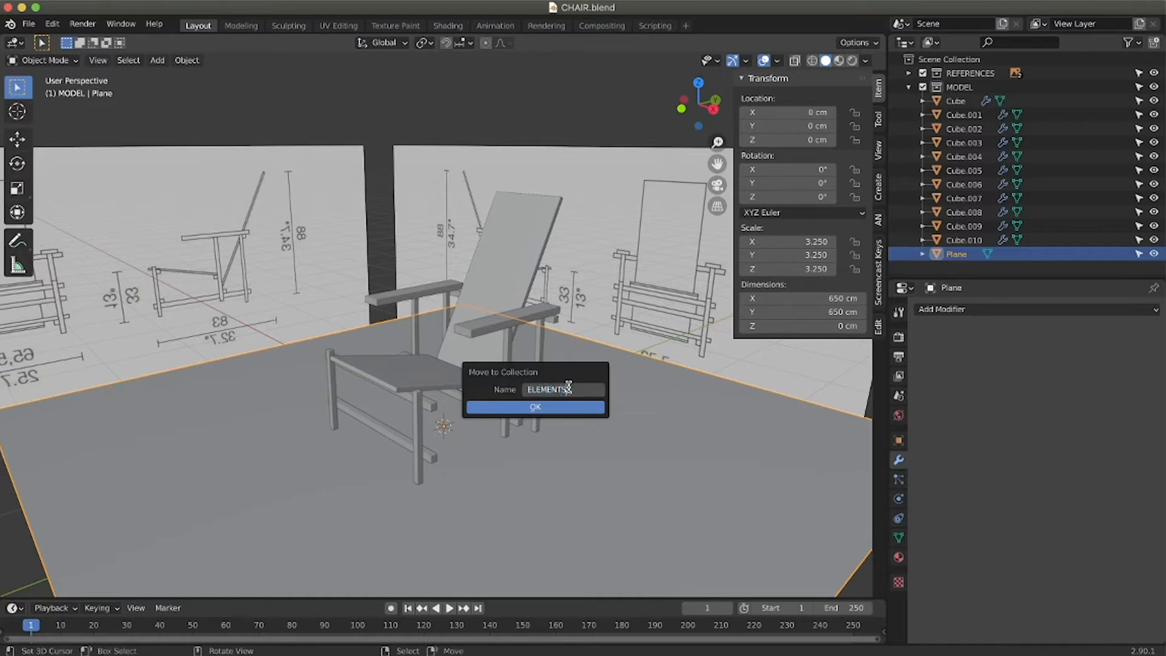
click(566, 408)
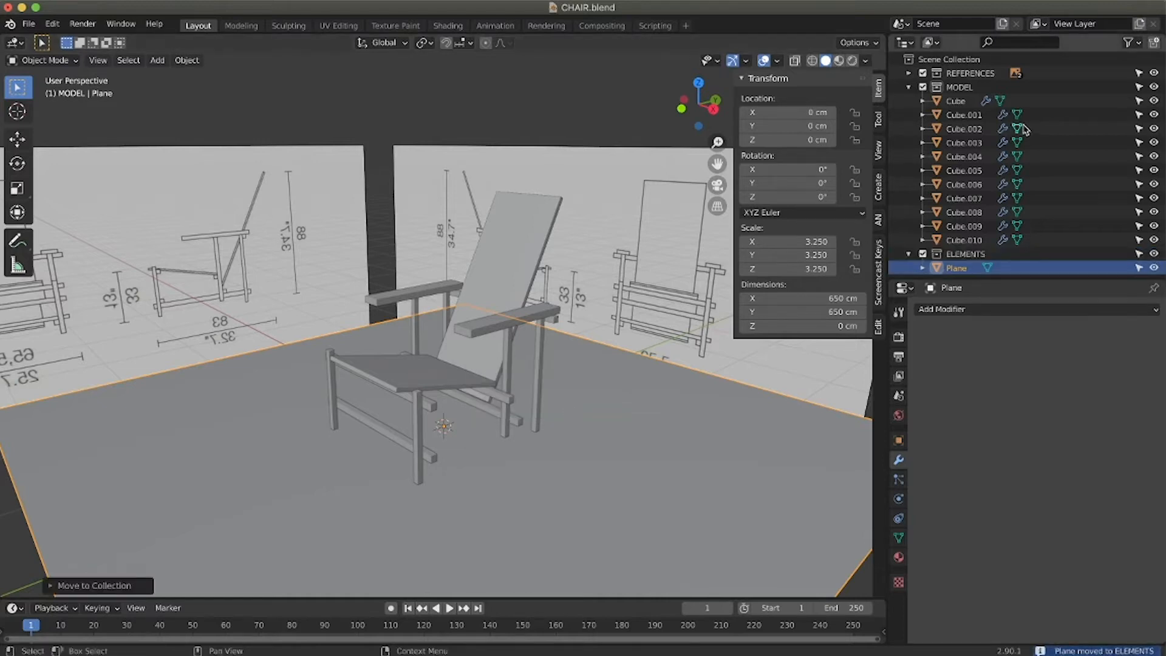
click(909, 254)
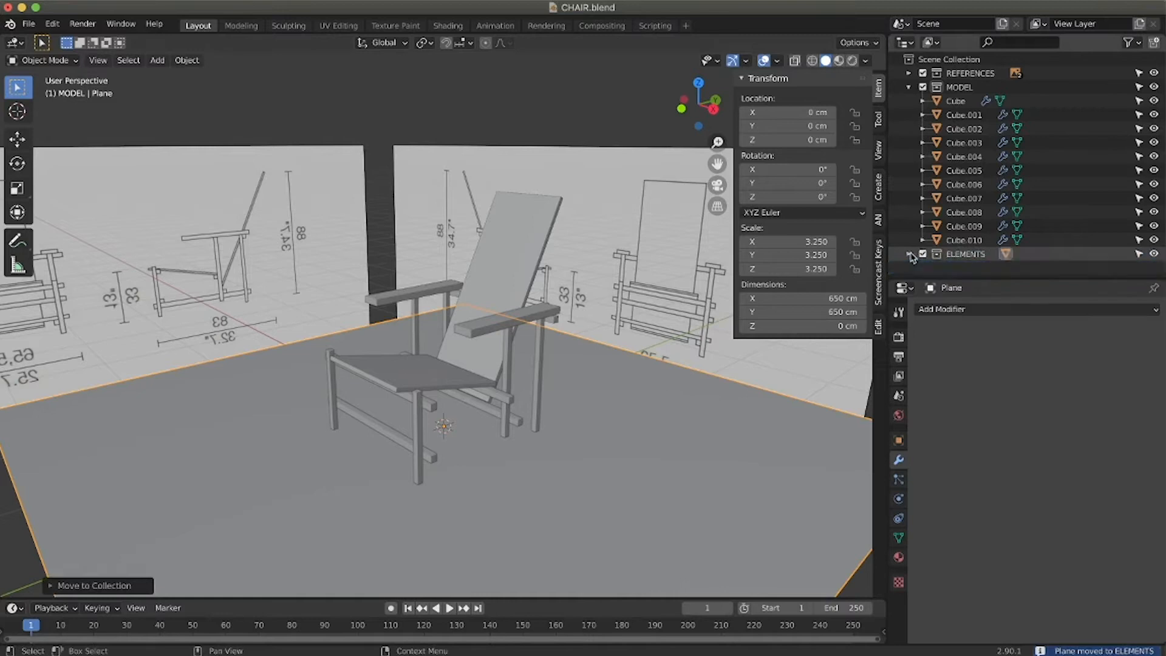
Identify several chair parts in the MODEL collection by selecting them one by one, and collapse the collection's contents.
click(970, 103)
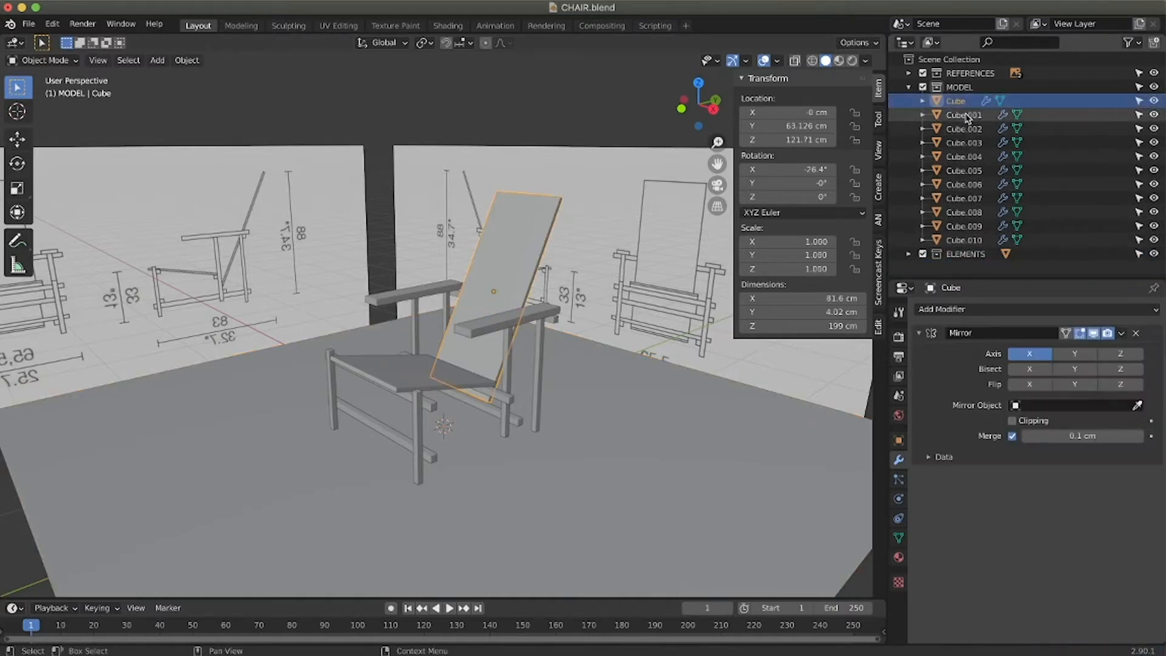
click(966, 115)
click(963, 129)
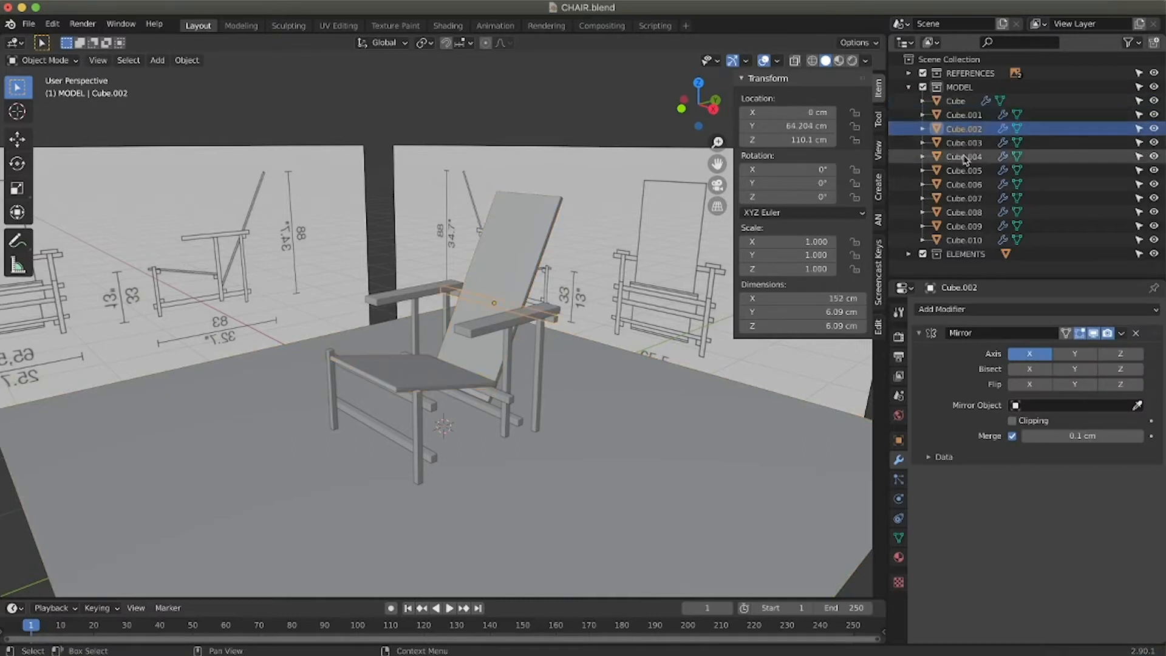
click(963, 156)
click(910, 89)
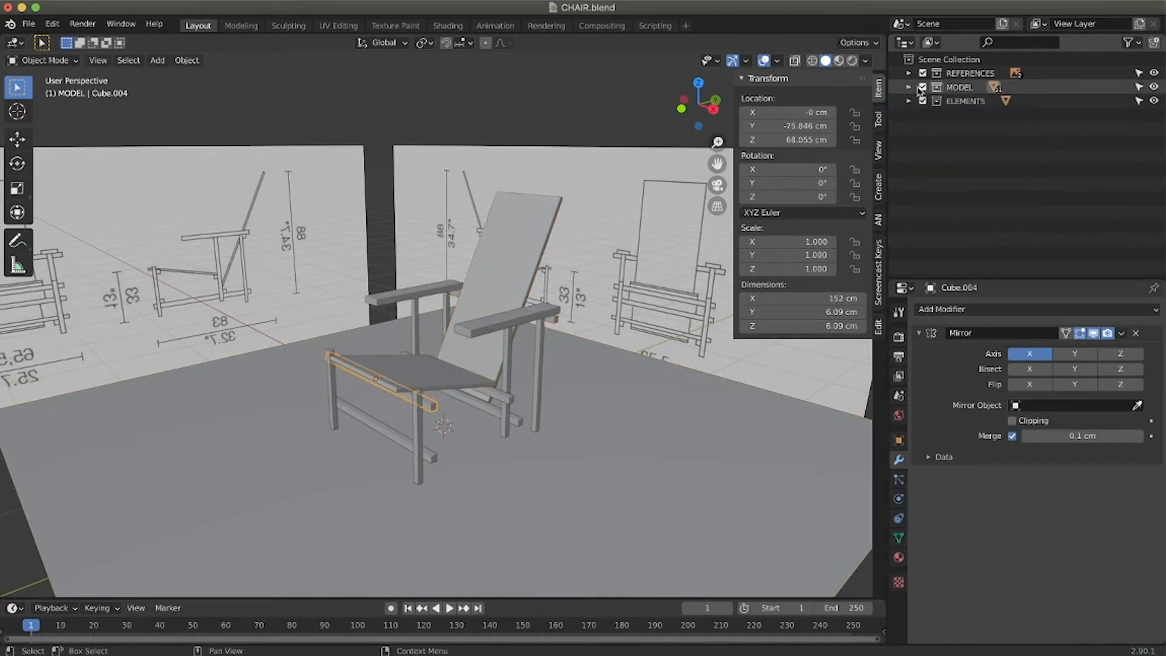
Exclude the REFERENCES and ELEMENTS collections from the view layer so that only the chair model is displayed.
middle_drag(564, 317, 619, 278)
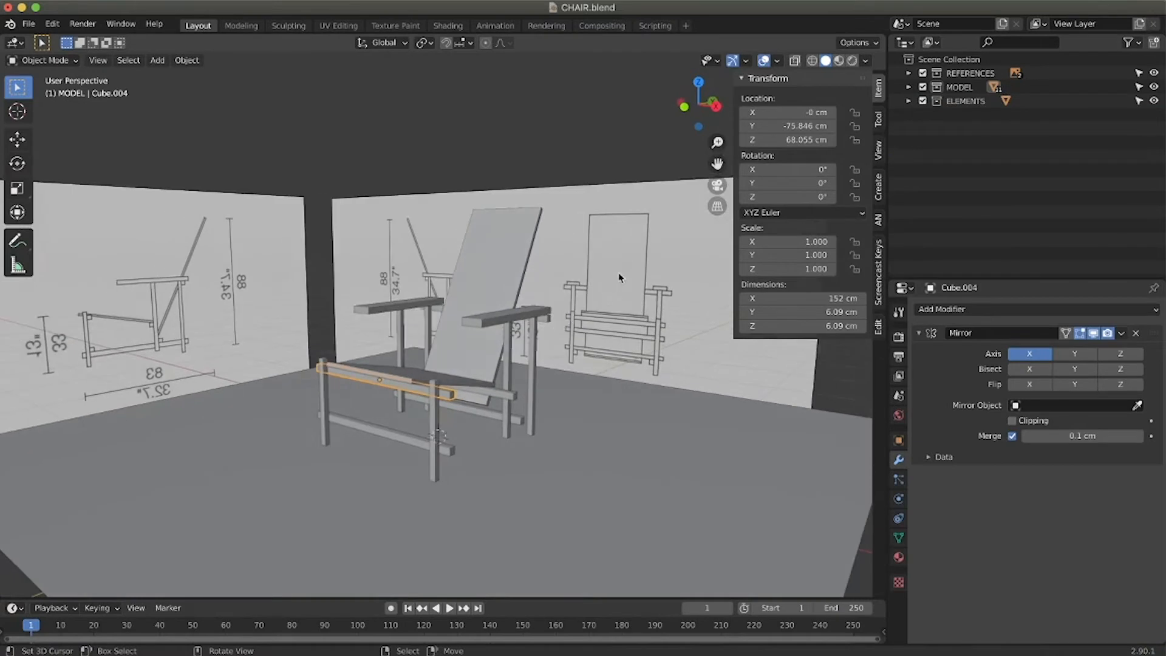
middle_drag(552, 299, 550, 315)
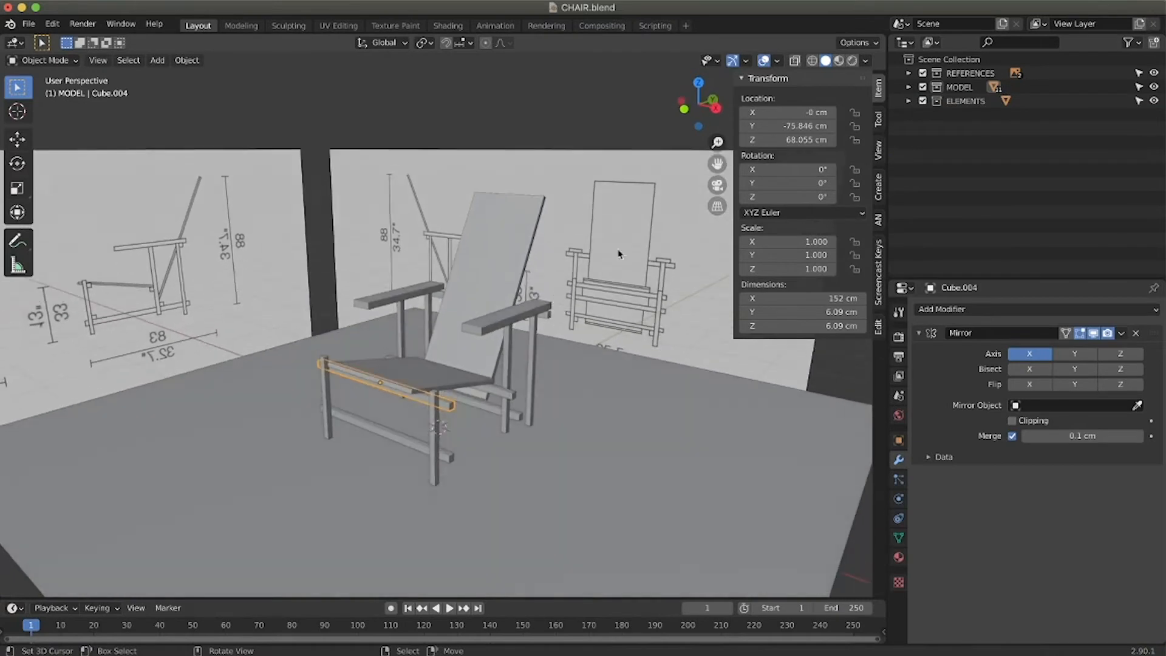
click(923, 73)
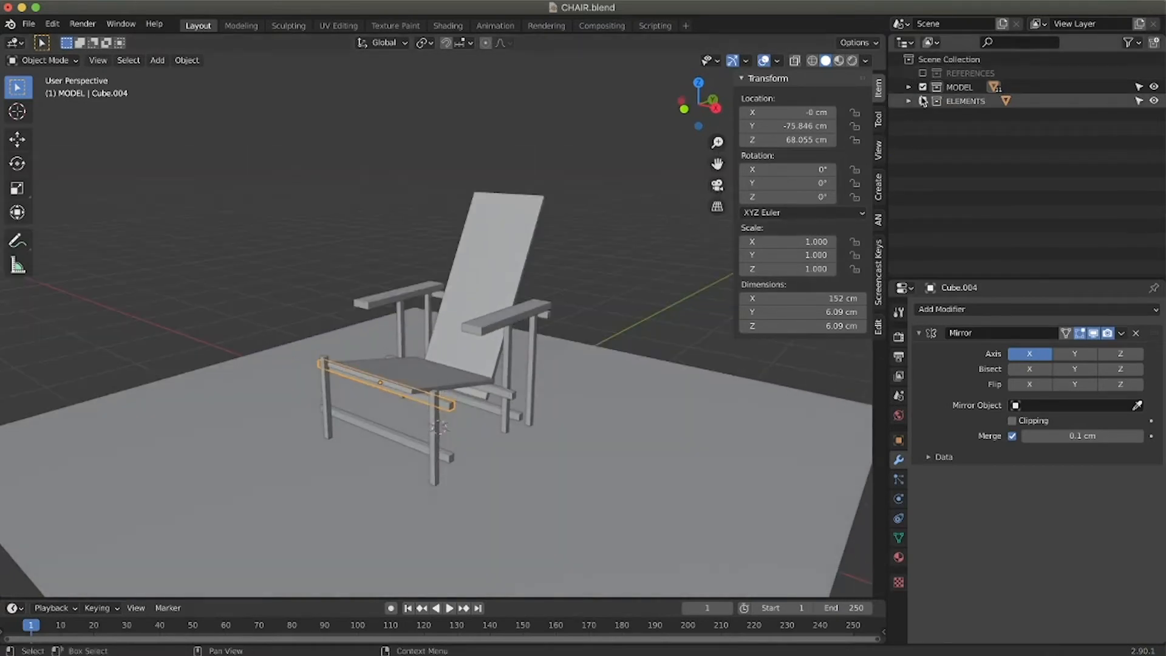
click(923, 101)
middle_drag(460, 344, 460, 351)
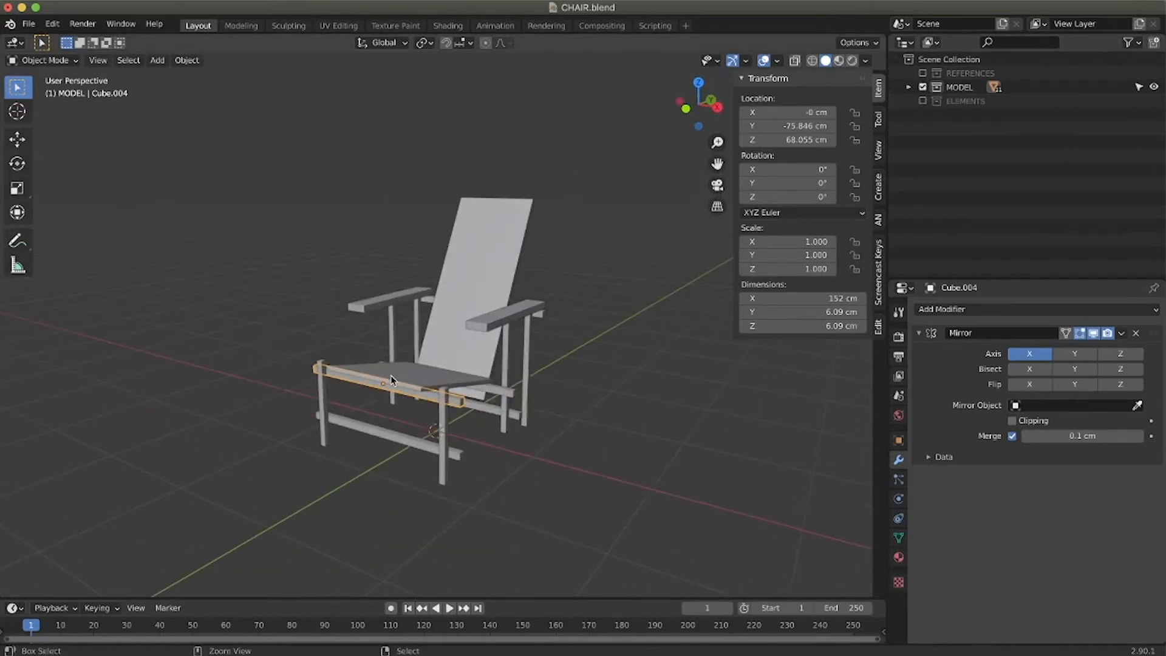
scroll(497, 313, up, 3)
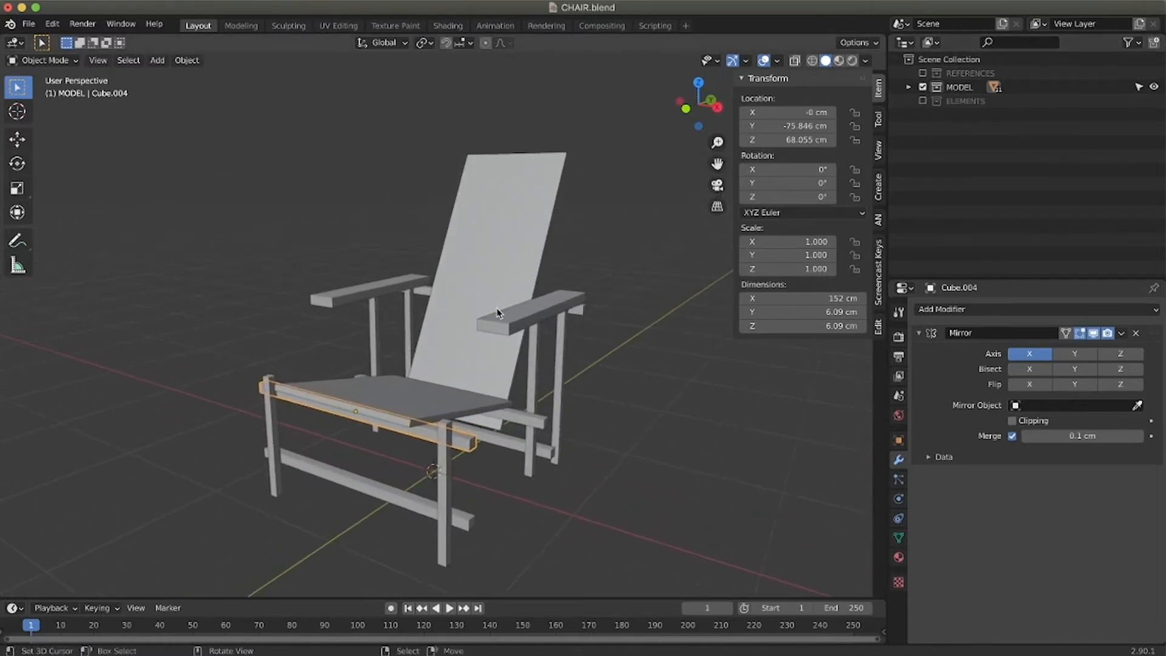
Enter Edit Mode on the chair's backrest panel and switch to edge selection.
middle_drag(497, 313, 484, 331)
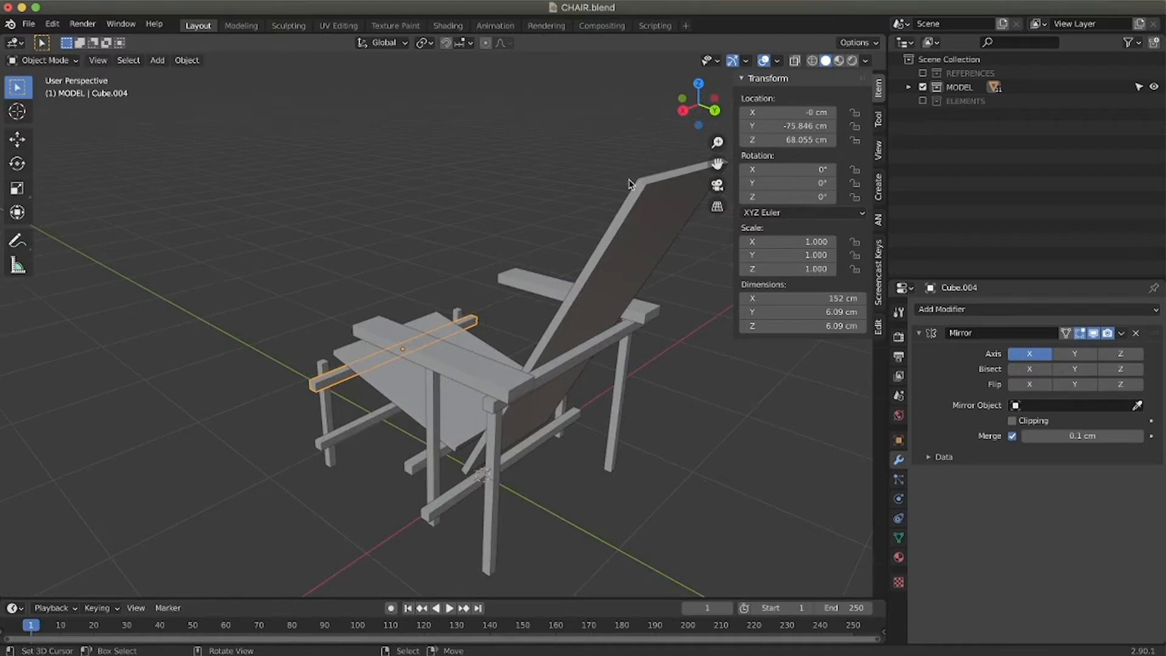
middle_drag(605, 239, 609, 240)
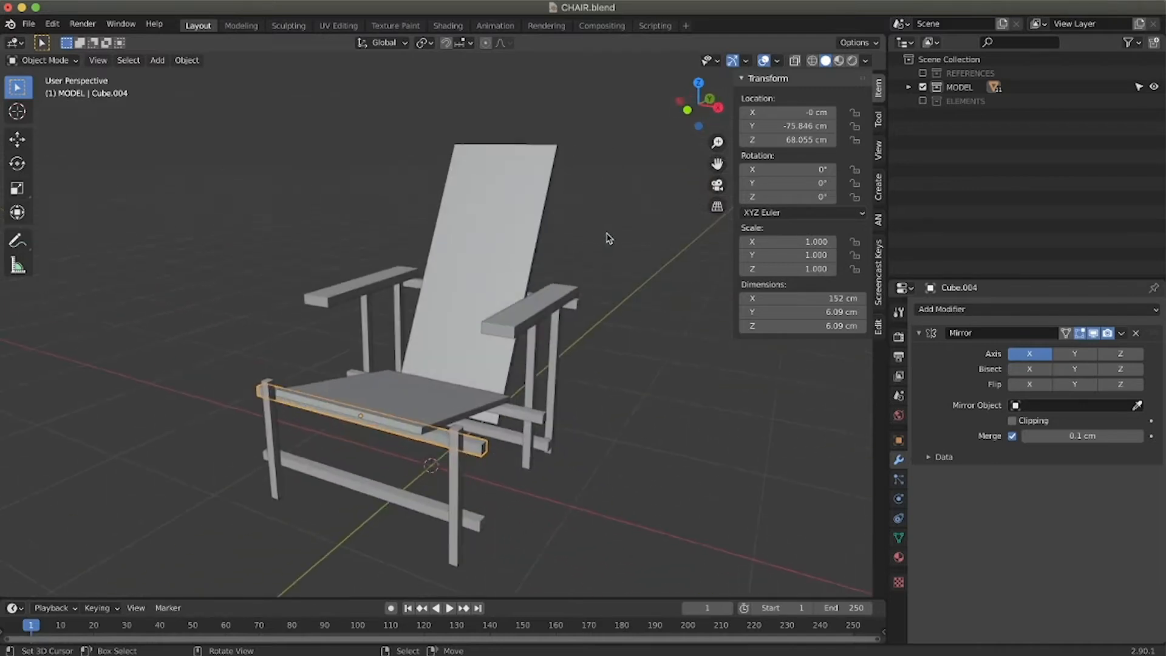
middle_drag(457, 353, 581, 283)
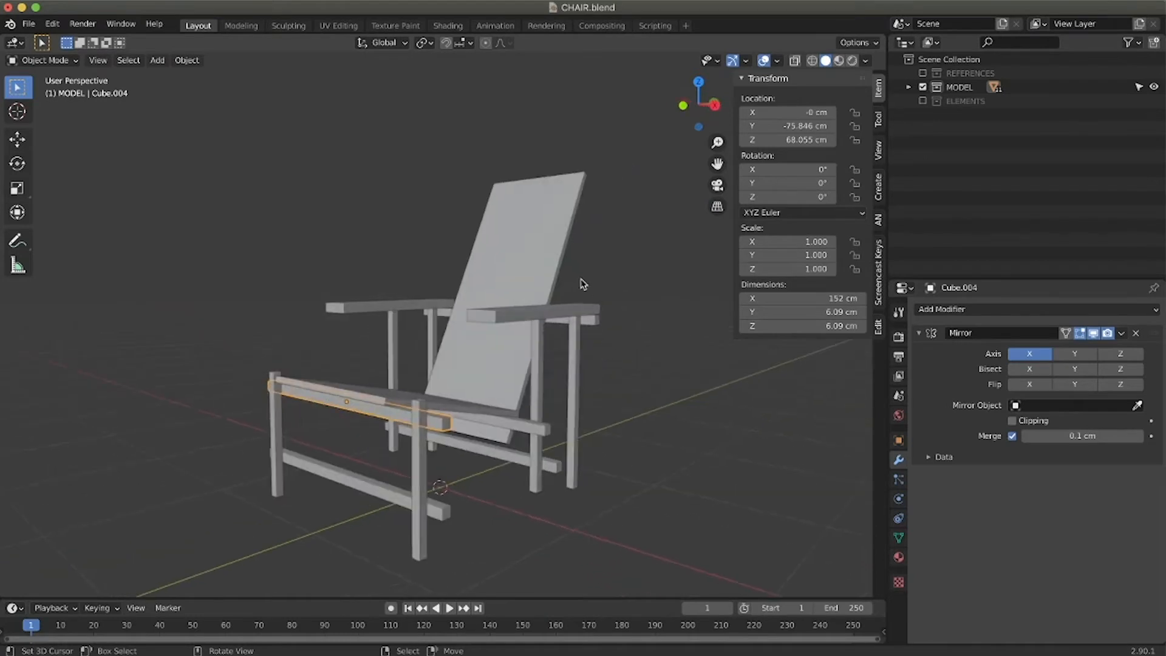
click(545, 257)
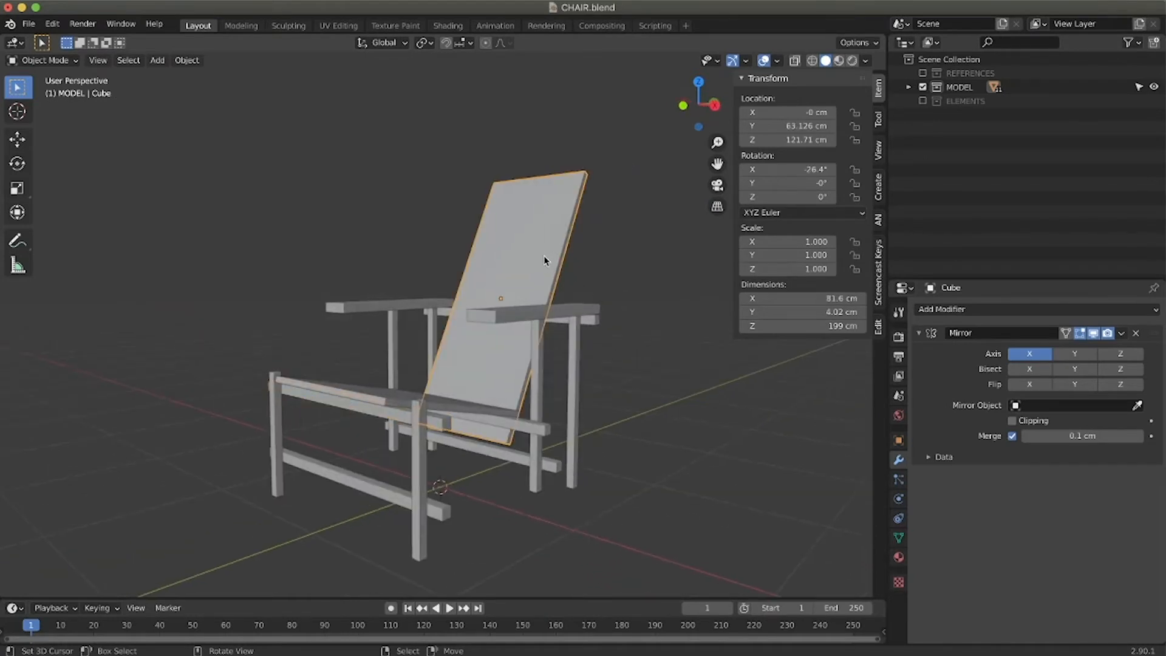
middle_drag(544, 257, 549, 263)
key(ctrl+Tab)
click(647, 262)
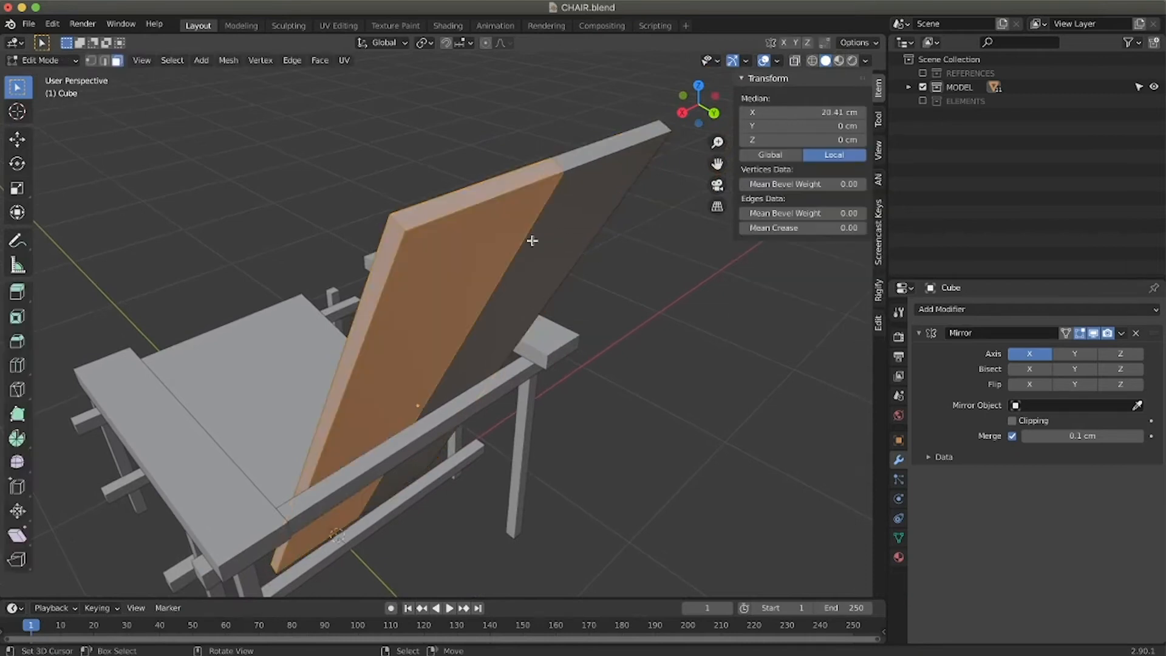
click(105, 60)
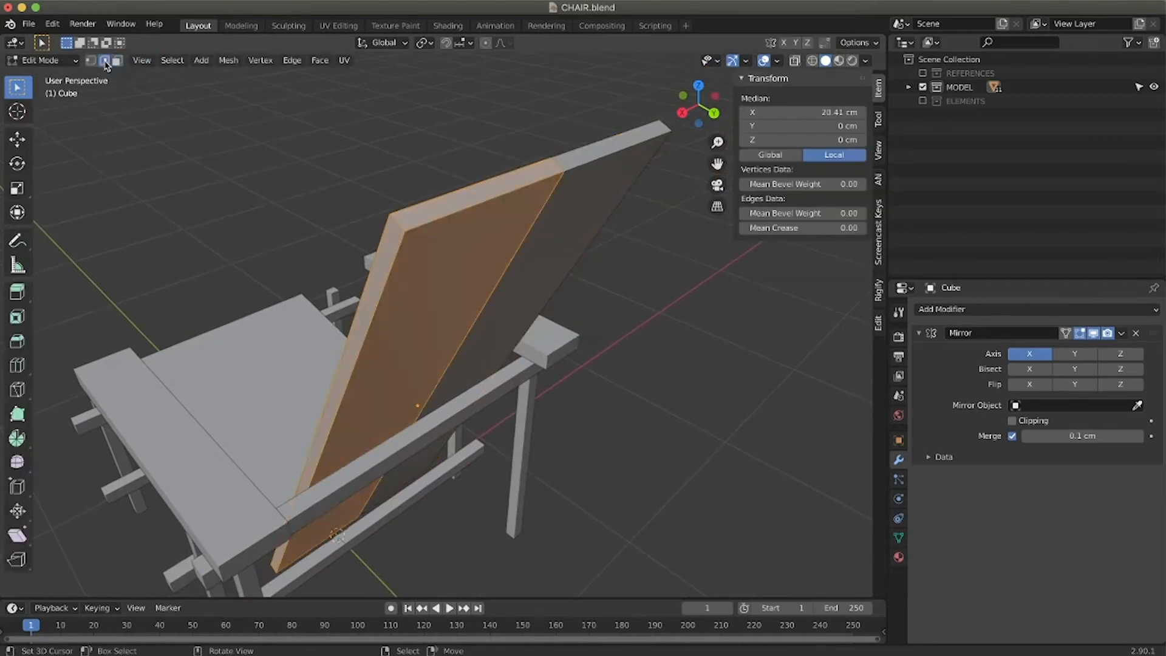
Try a narrow bevel on the backrest's top, side and short corner edges, and undo it.
click(460, 208)
key(ctrl+l)
right_click(464, 210)
shift+right_click(455, 190)
shift+right_click(384, 234)
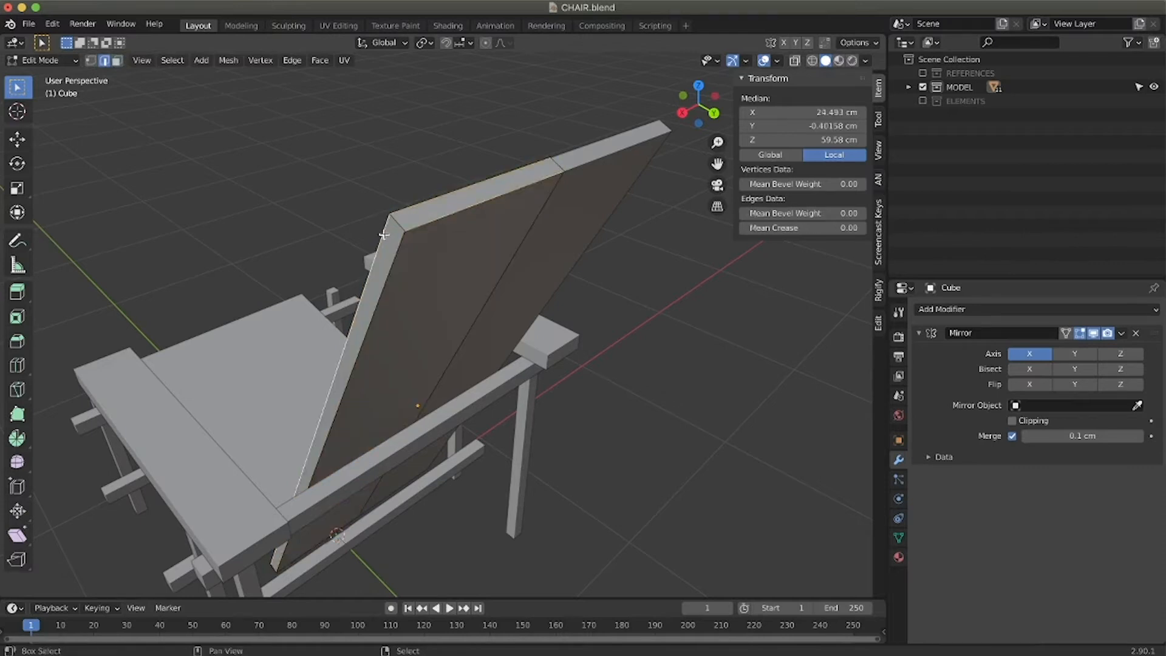
shift+right_click(398, 251)
shift+right_click(397, 224)
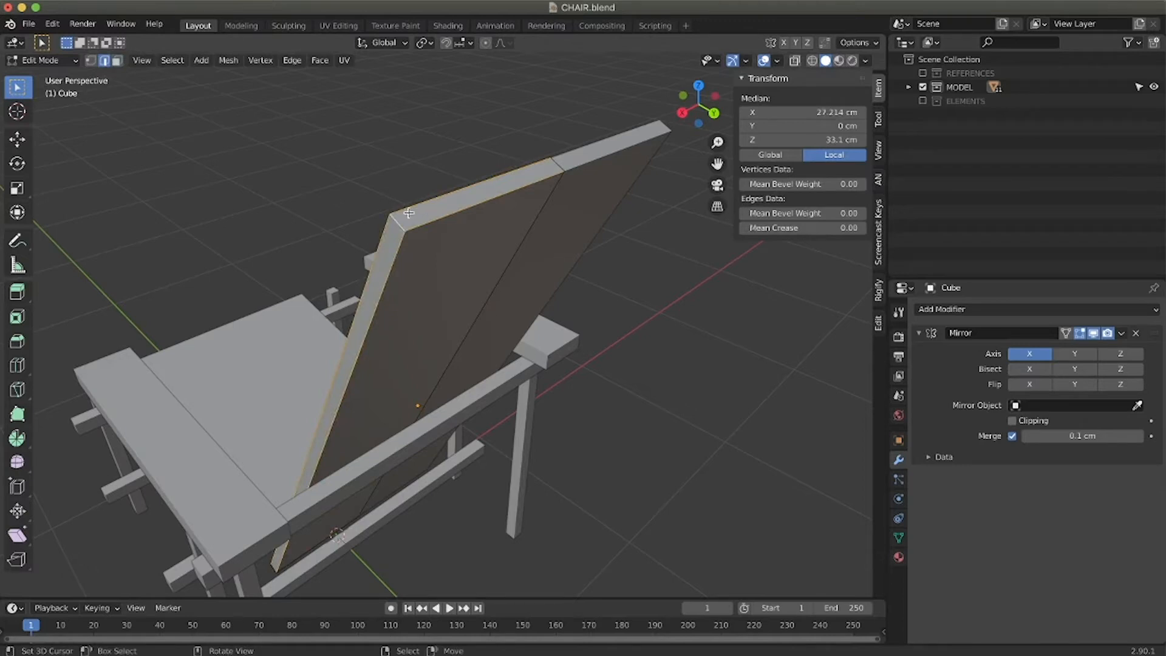
key(ctrl+b)
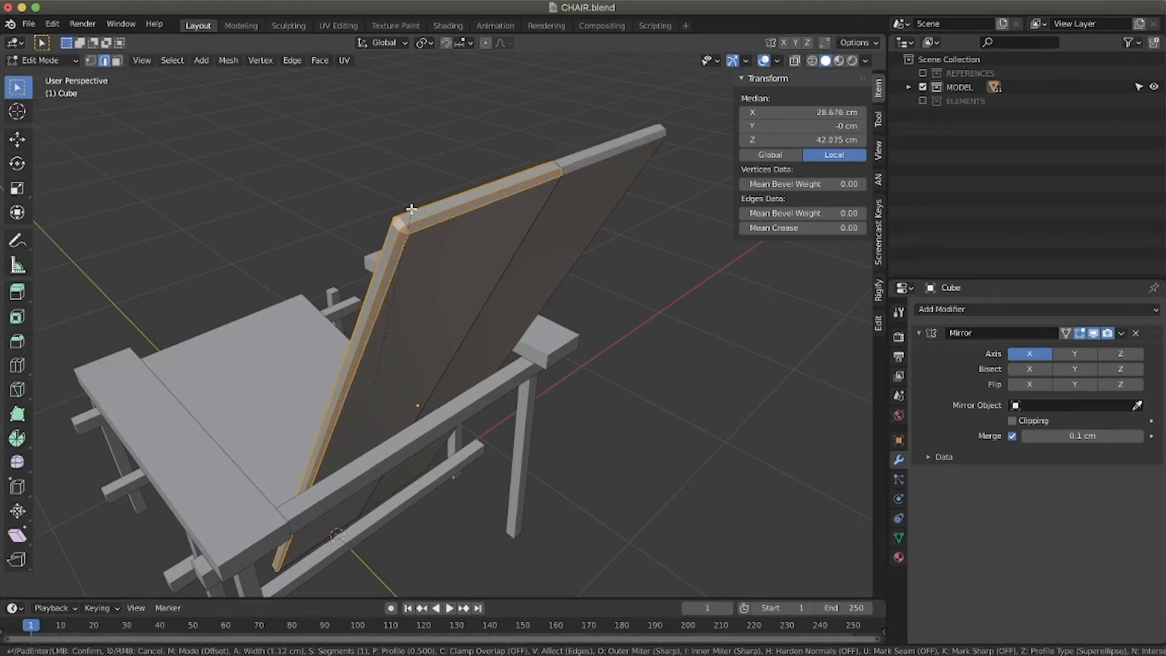
click(413, 210)
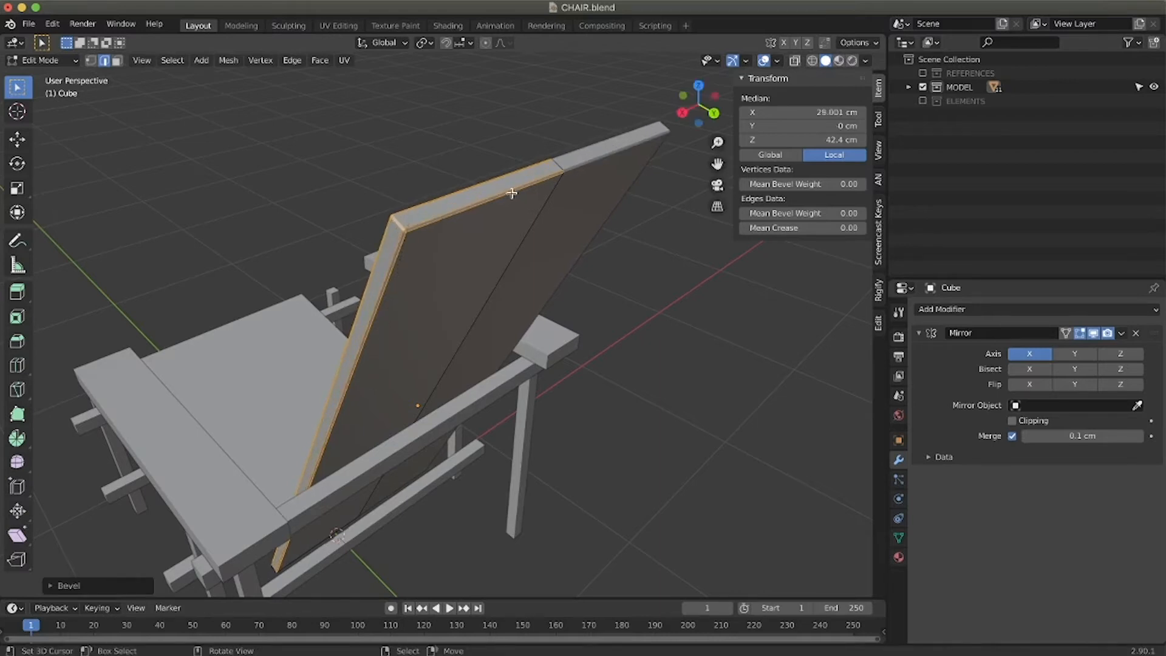
middle_drag(458, 189, 459, 195)
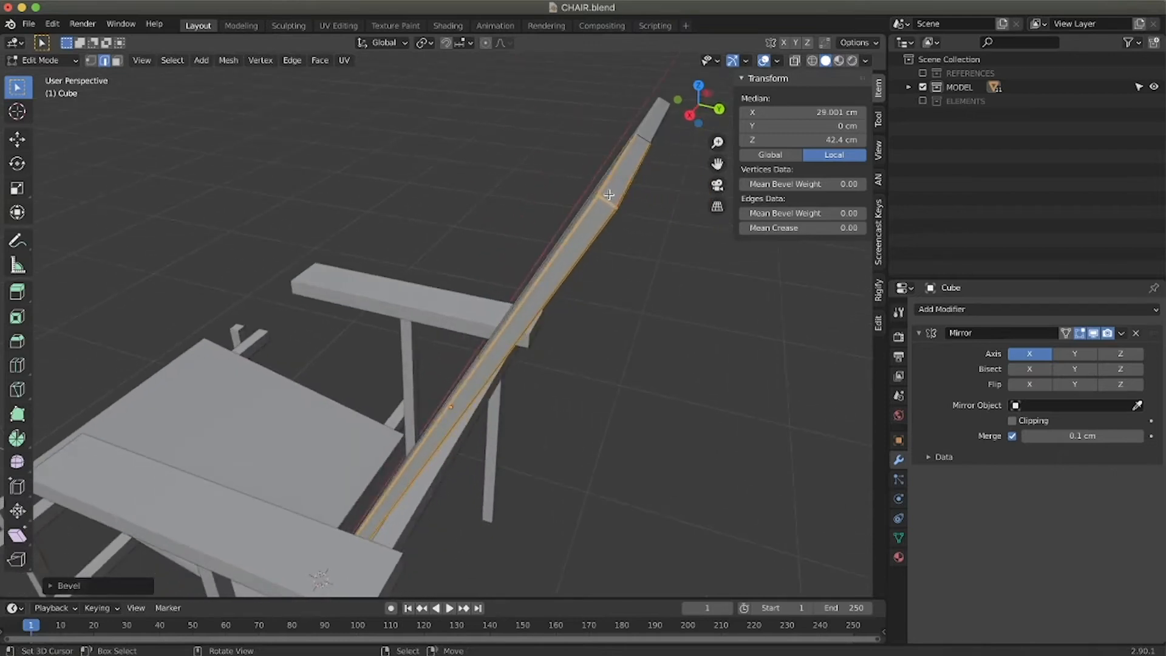
middle_drag(593, 198, 546, 193)
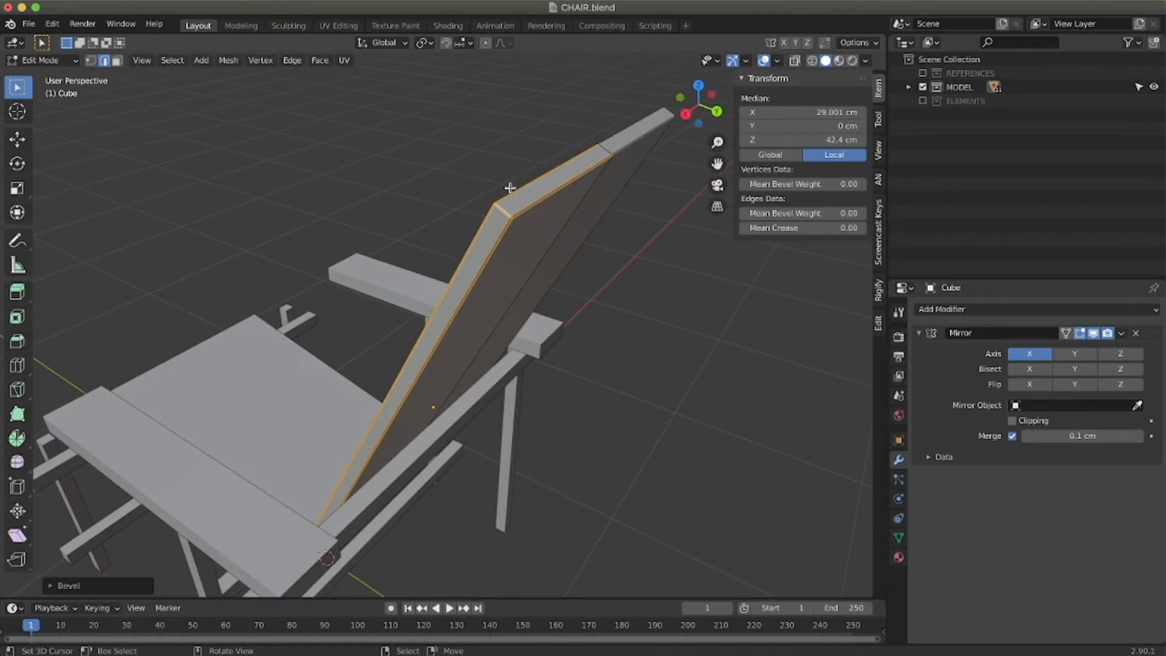
middle_drag(510, 187, 560, 211)
key(ctrl+z)
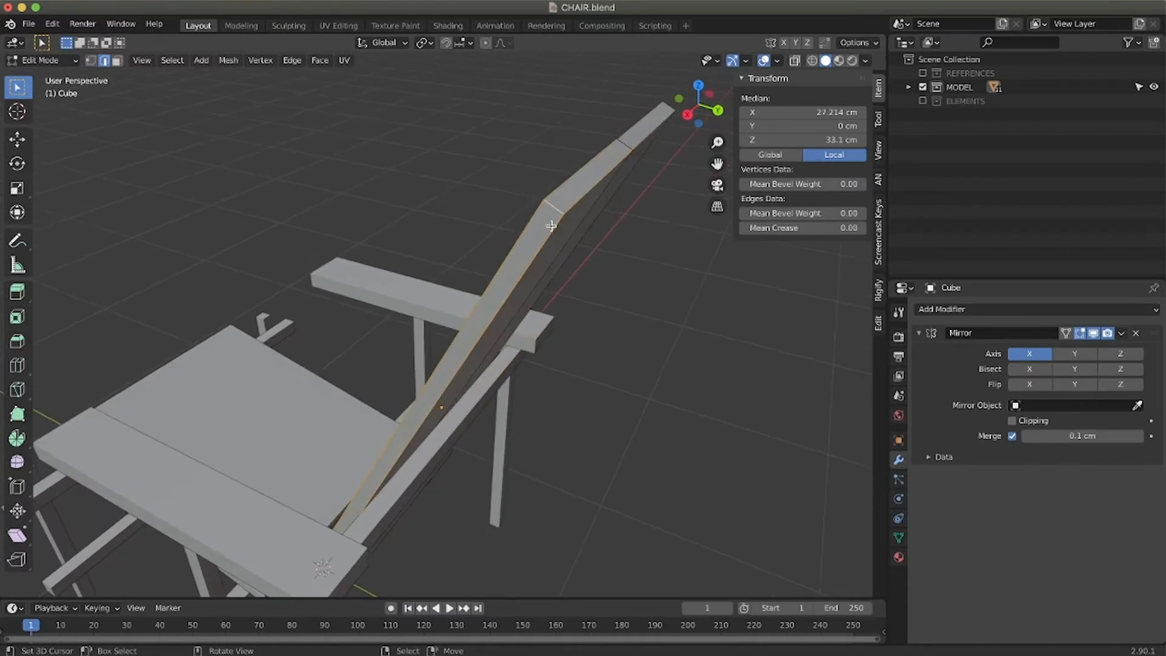
Return to Object Mode with the backrest selected and bring the whole chair into view.
key(Tab)
click(448, 234)
key(KP_Decimal)
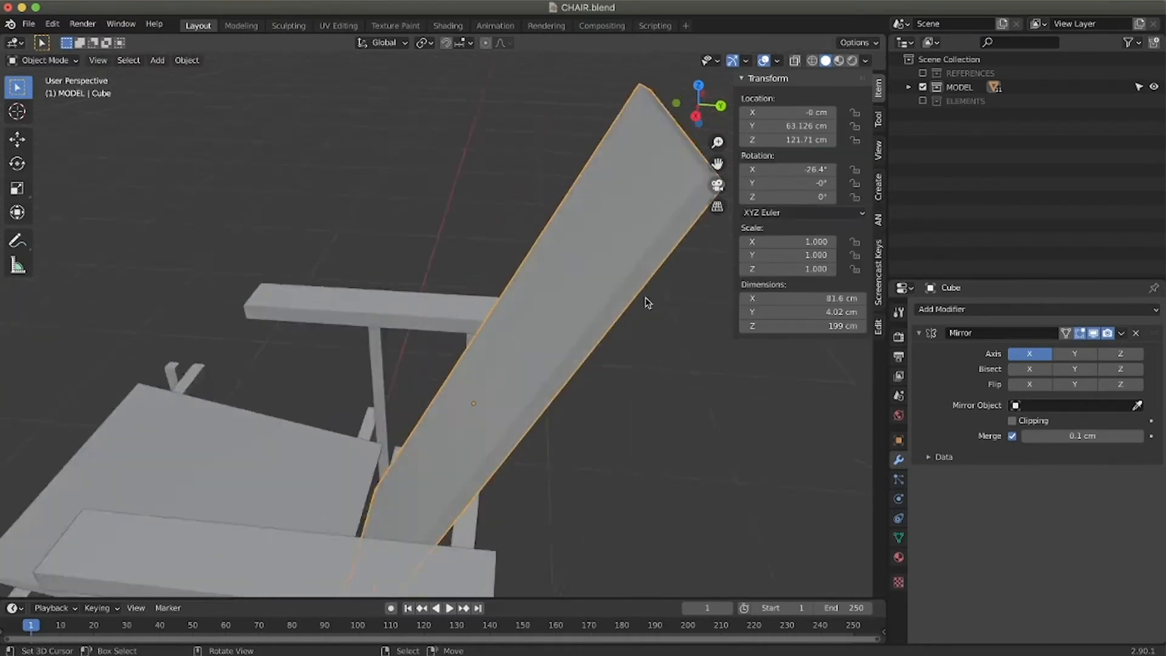
middle_drag(648, 302, 594, 297)
ctrl+scroll(576, 323, down, 3)
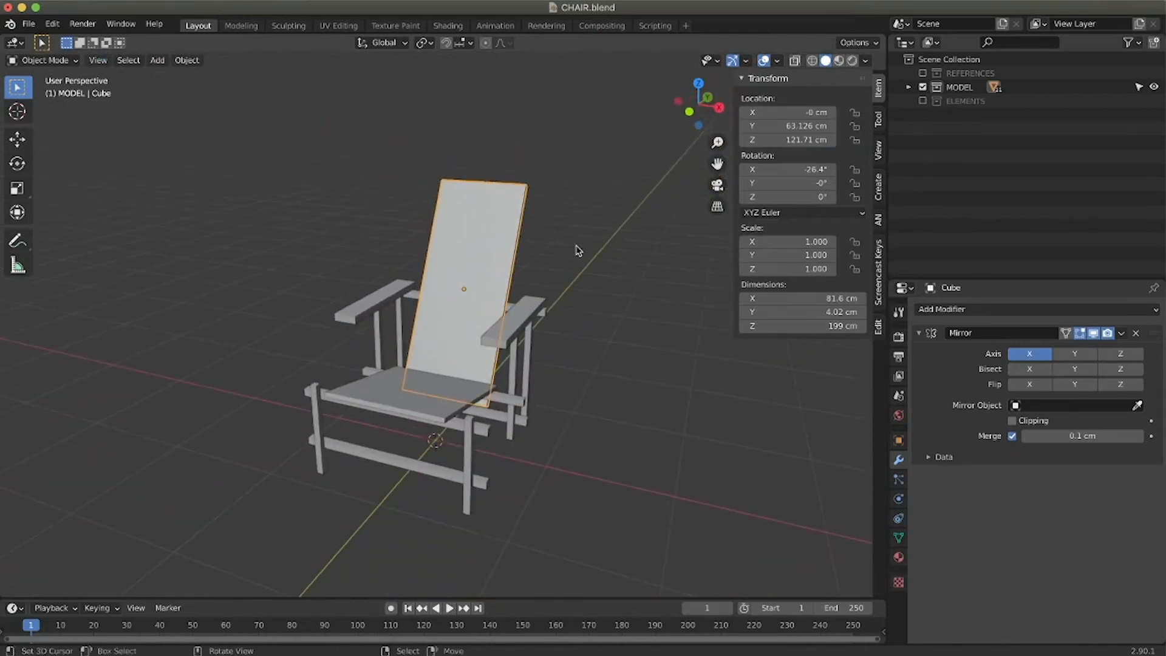
Add a Bevel modifier to the chair's backrest after its Mirror modifier.
middle_drag(481, 299, 476, 305)
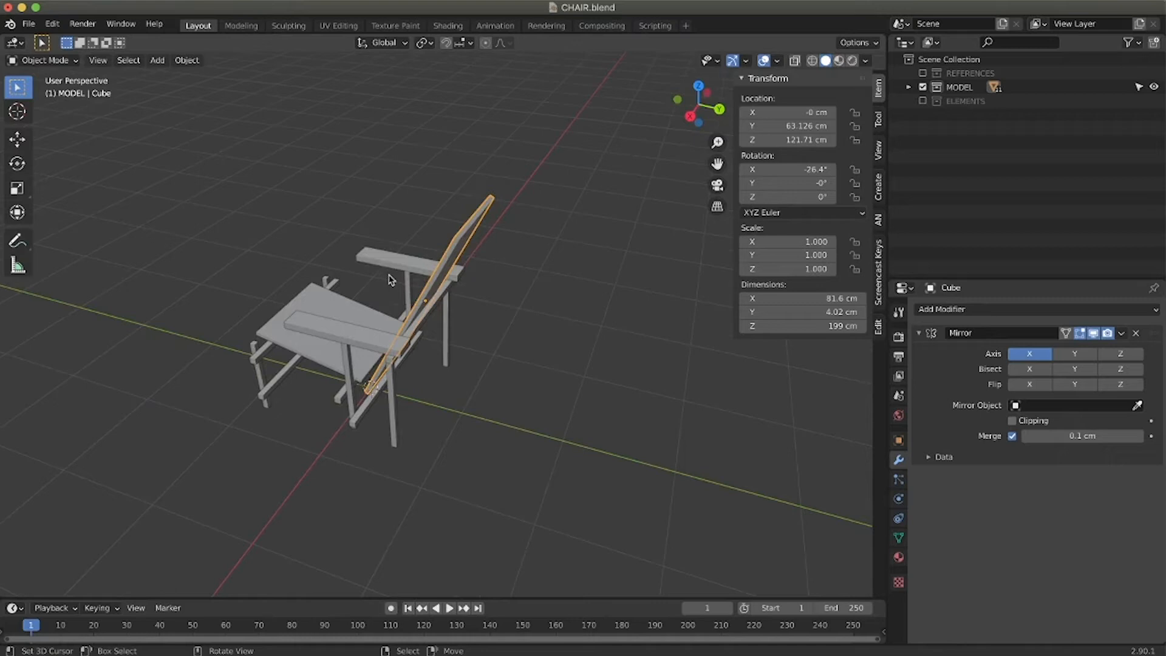
scroll(407, 261, up, 3)
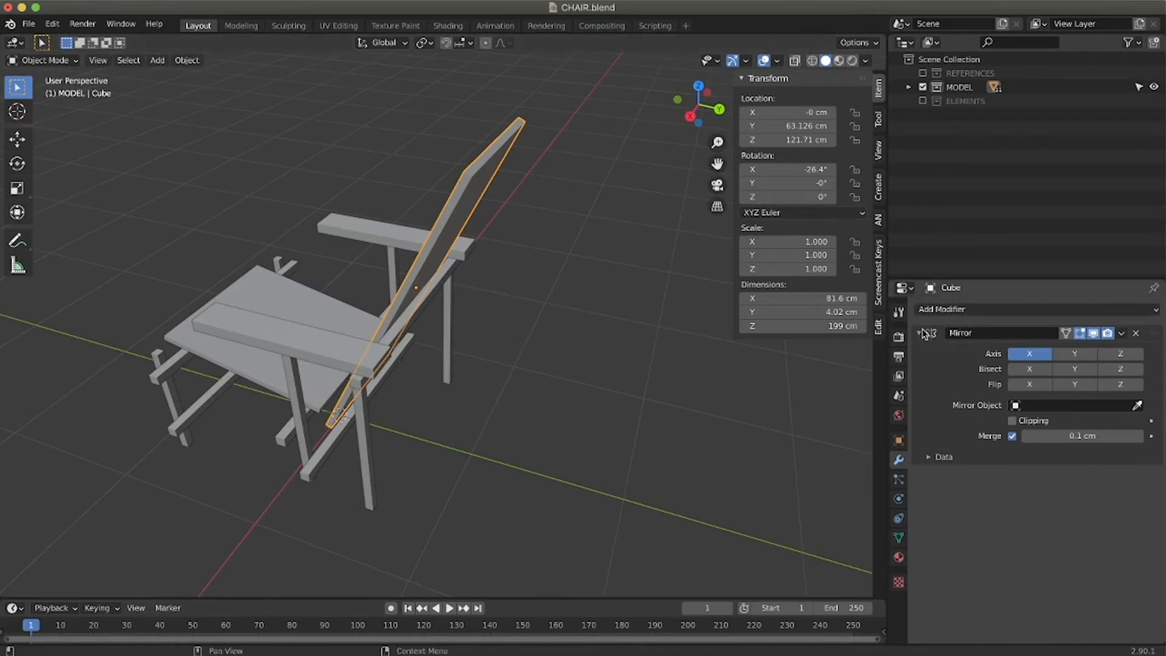
middle_drag(271, 302, 260, 306)
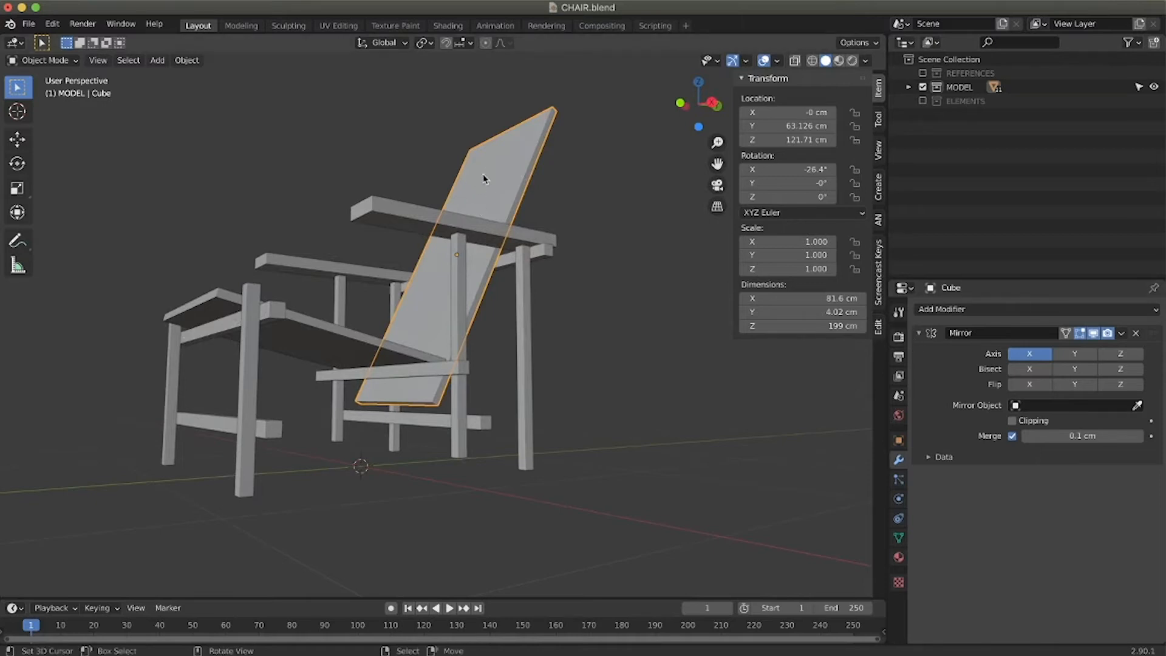
middle_drag(509, 168, 523, 177)
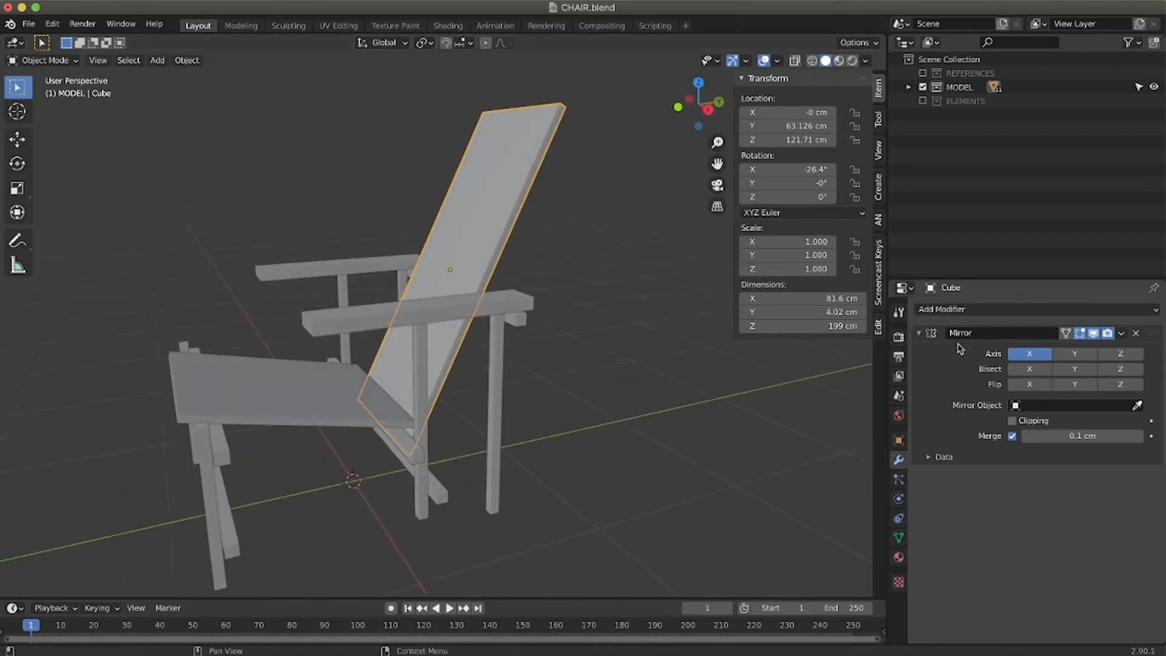
click(919, 334)
click(958, 311)
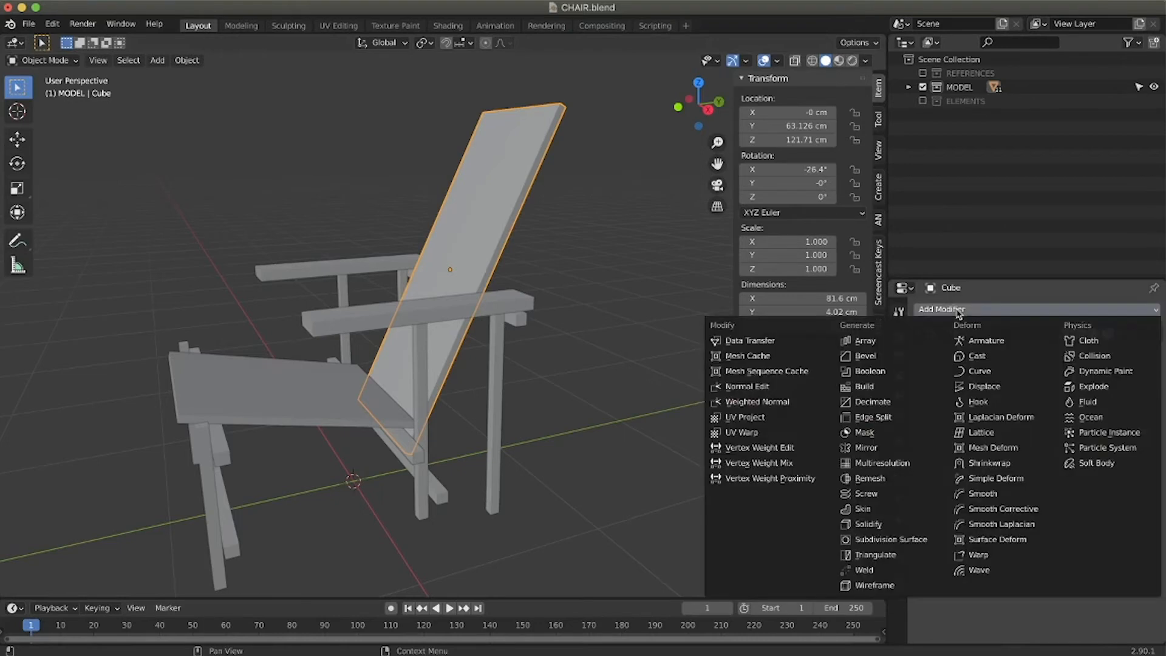
click(887, 358)
Reduce the backrest's bevel amount to 0.4 cm.
middle_drag(497, 172, 593, 270)
scroll(543, 135, up, 5)
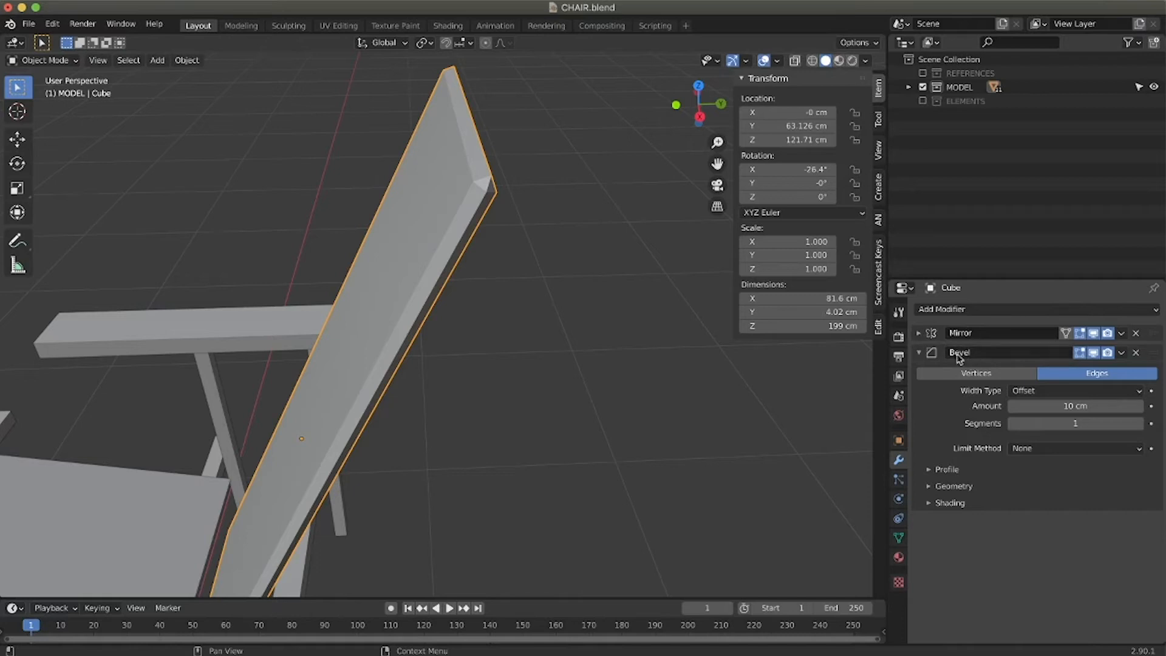
middle_drag(572, 383, 595, 377)
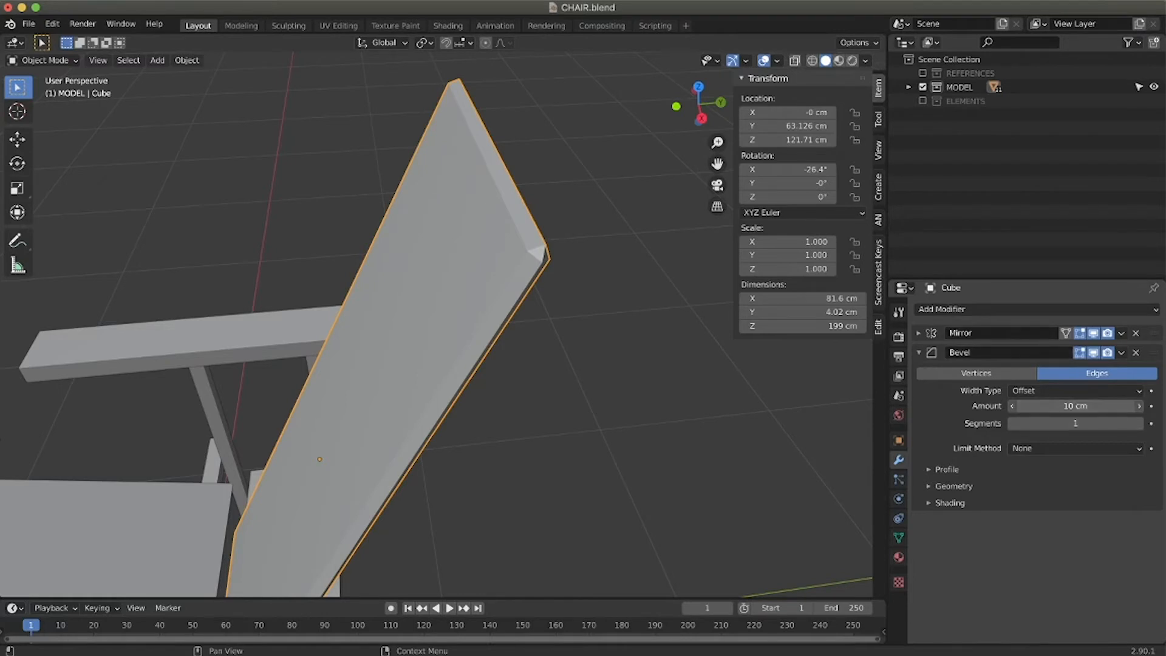
drag(1075, 406, 1033, 406)
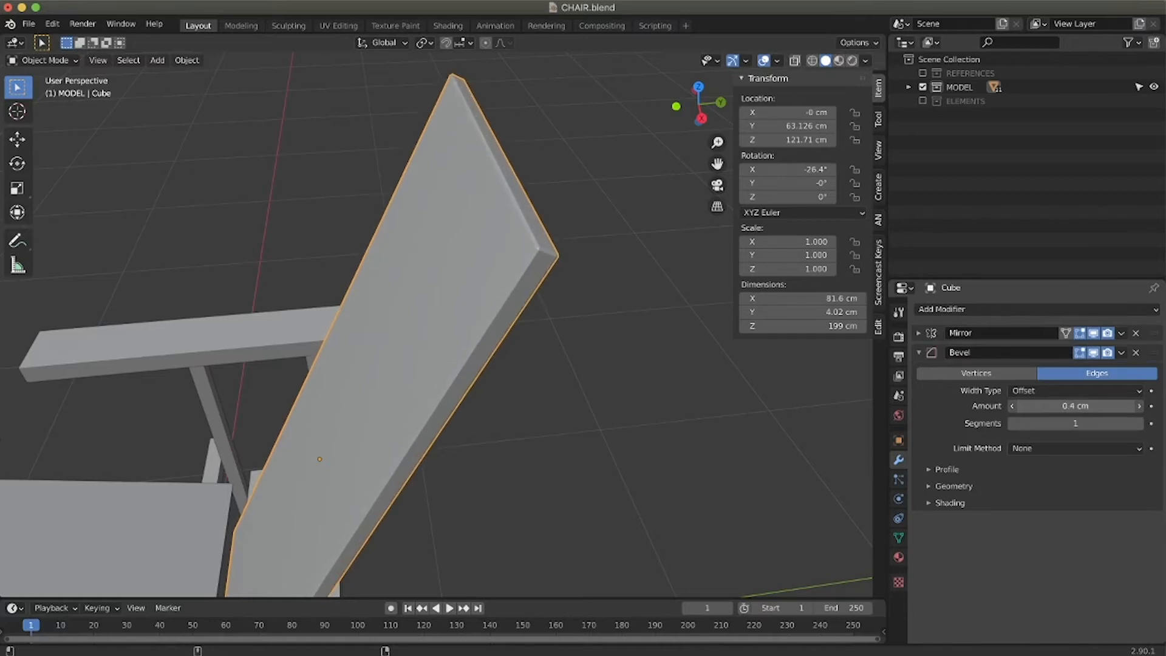
middle_drag(691, 514, 686, 507)
middle_drag(578, 398, 573, 392)
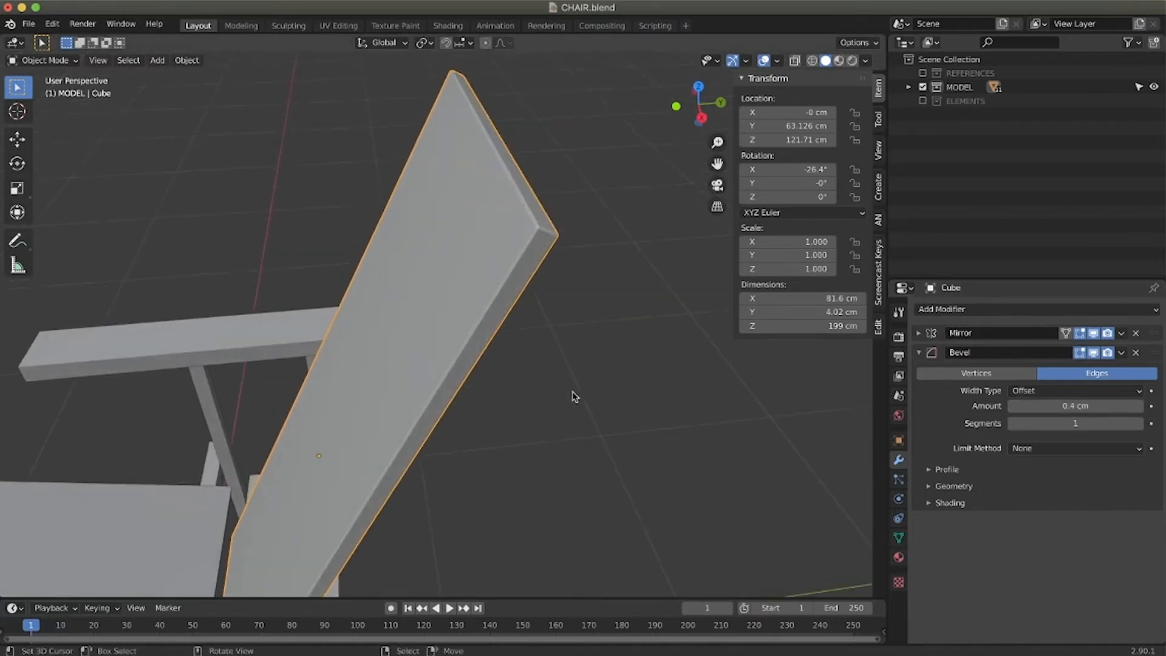
Turn on the Screencast Keys display and collapse its settings.
key(g)
right_click(507, 286)
click(879, 285)
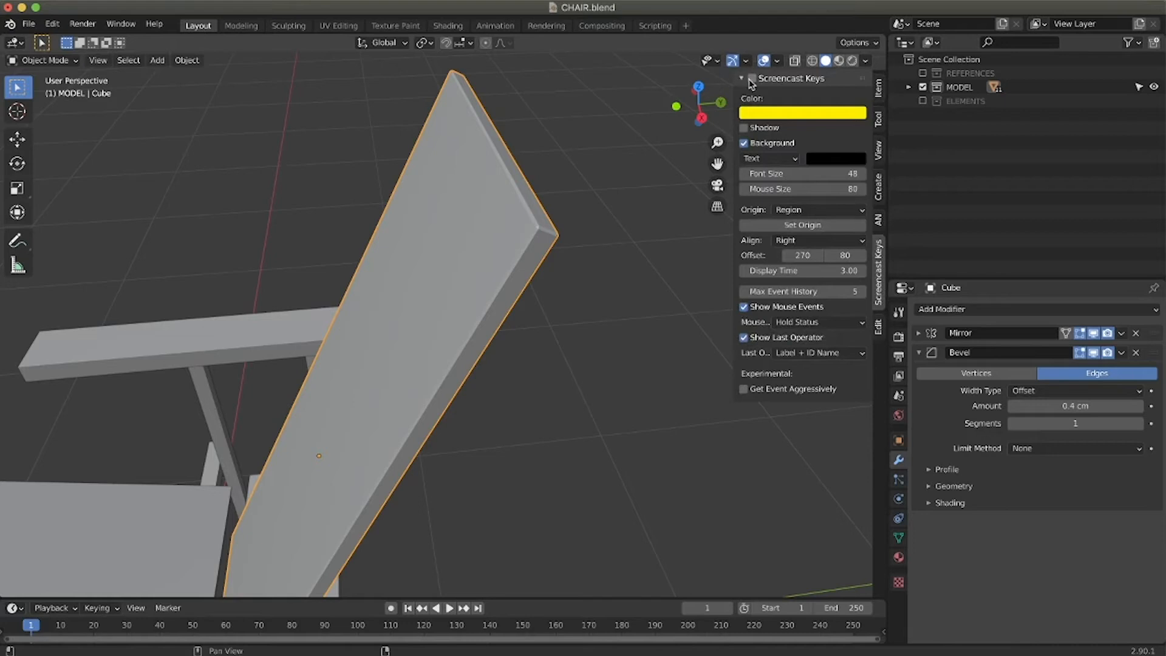
click(752, 78)
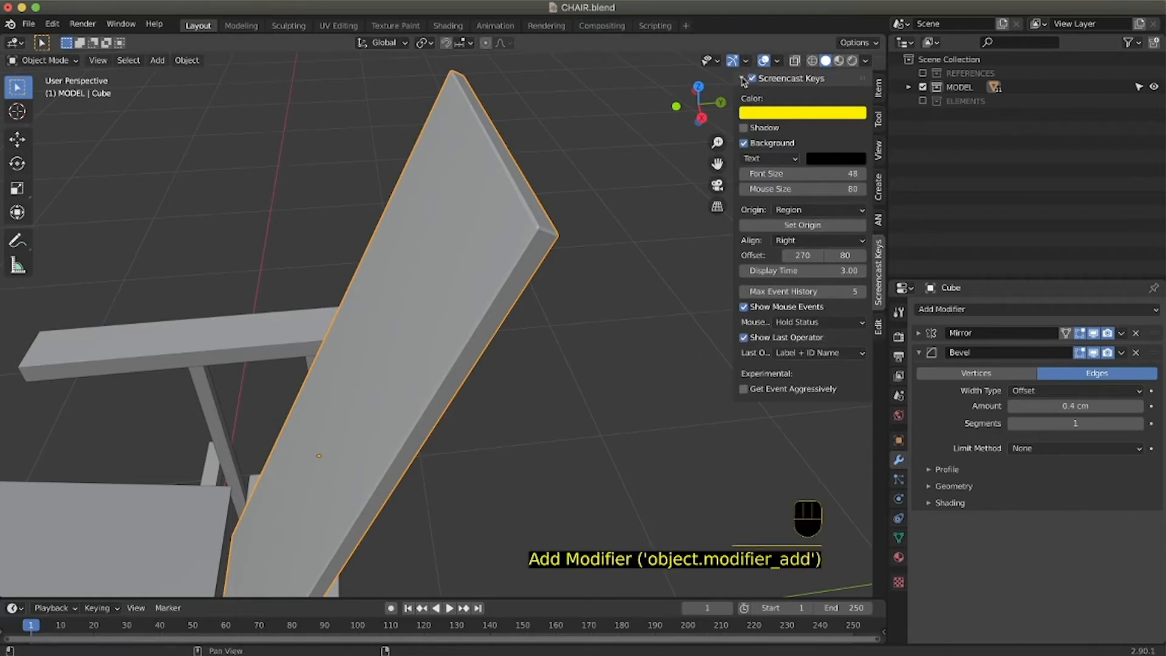
click(741, 80)
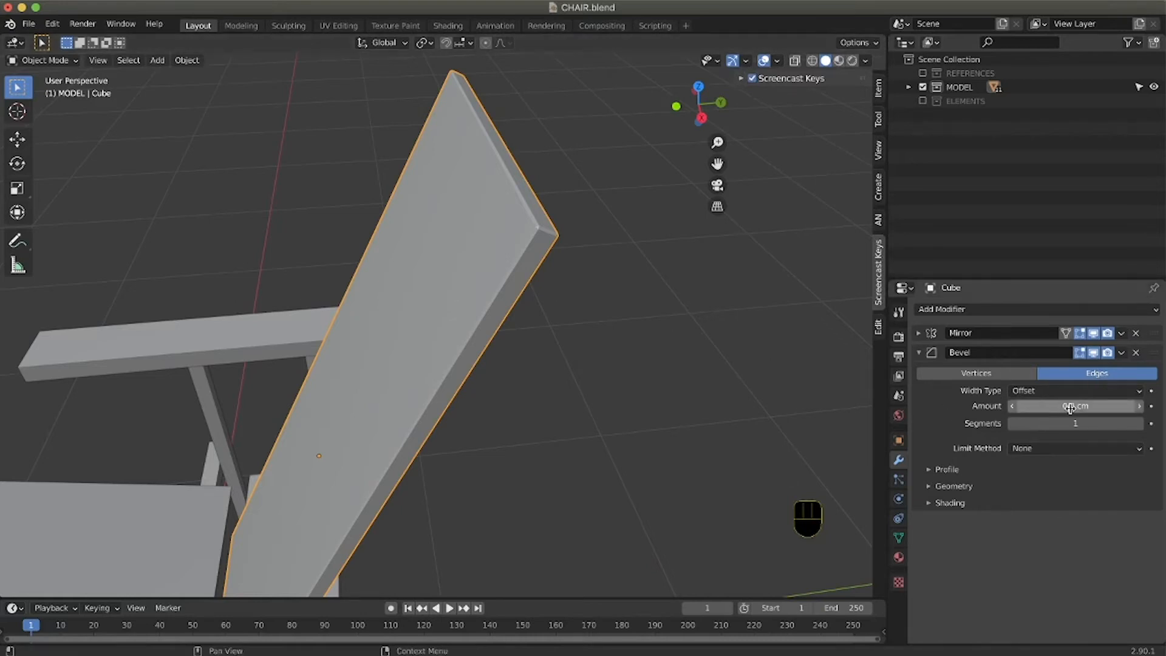
Set the backrest's bevel to an amount of 0.6 cm with 3 segments.
drag(1072, 407, 1042, 407)
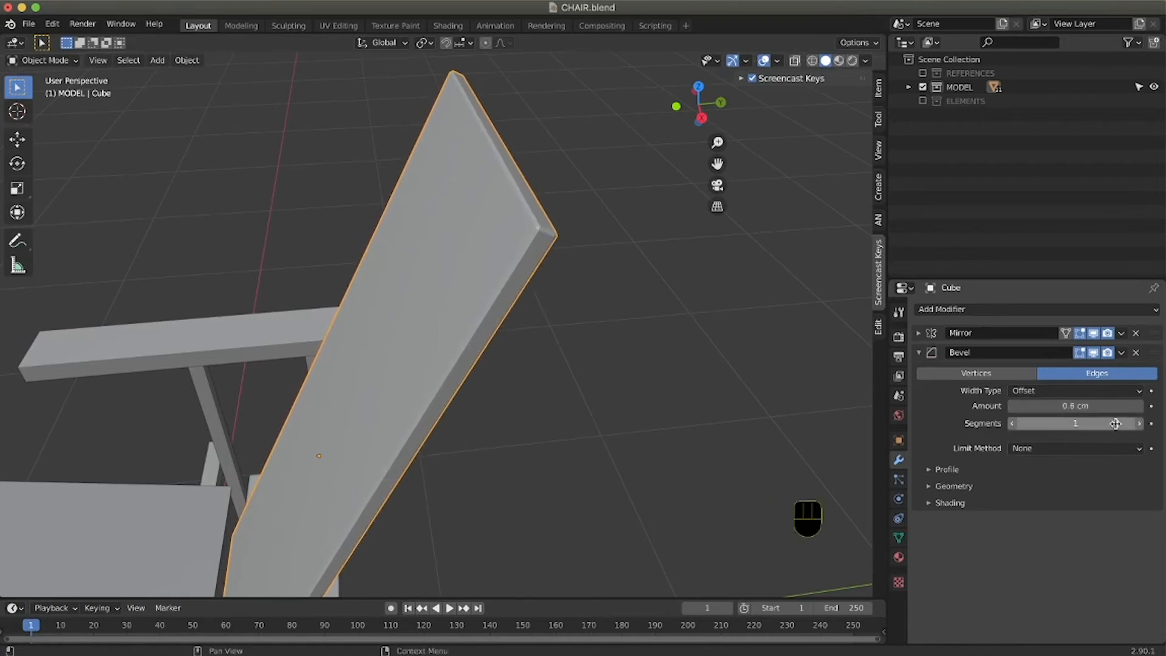
click(1139, 424)
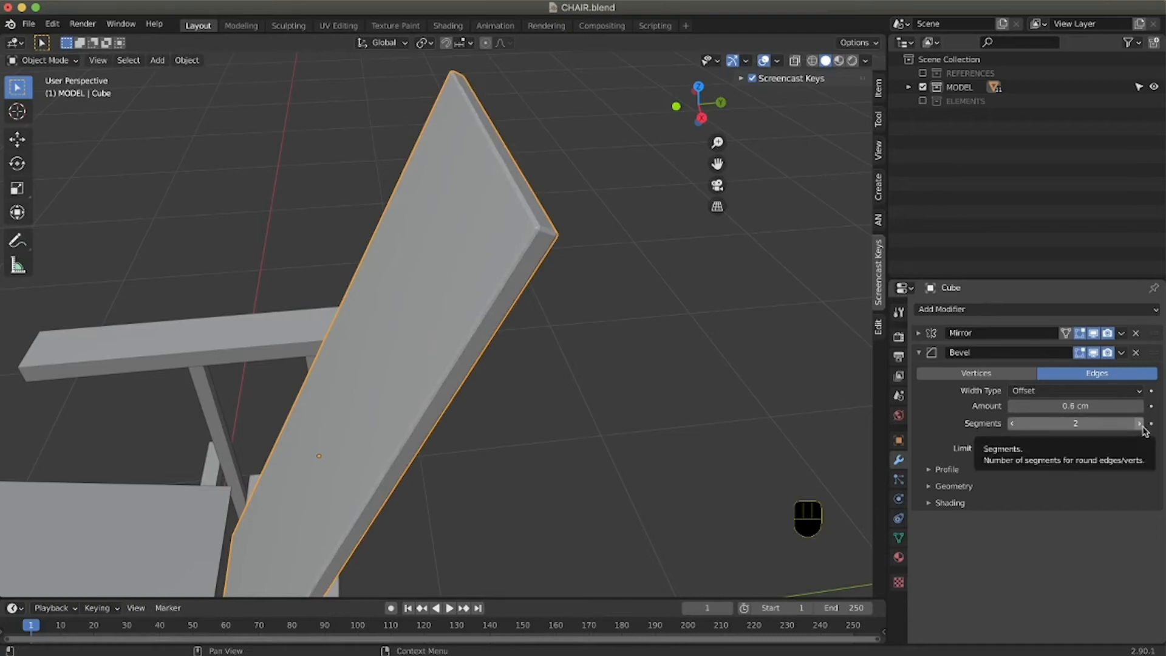
click(1140, 423)
shift+middle_drag(676, 221, 604, 171)
ctrl+middle_drag(601, 266, 481, 243)
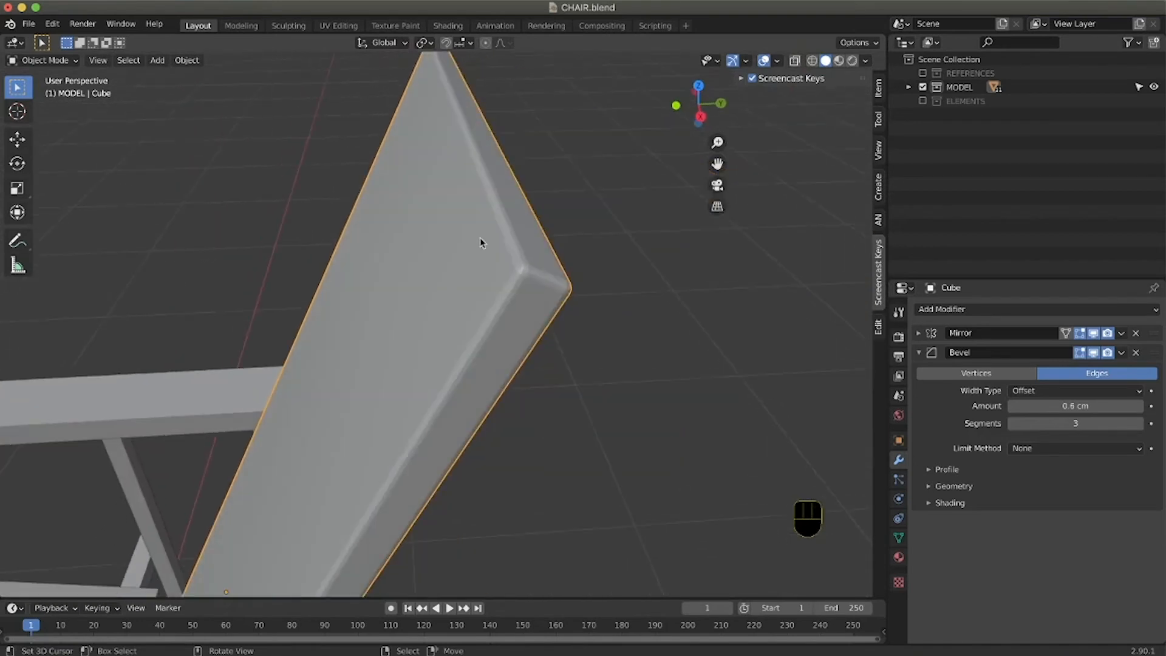
Apply Shade Smooth to the backrest and inspect its bevelled edges from several angles.
click(189, 60)
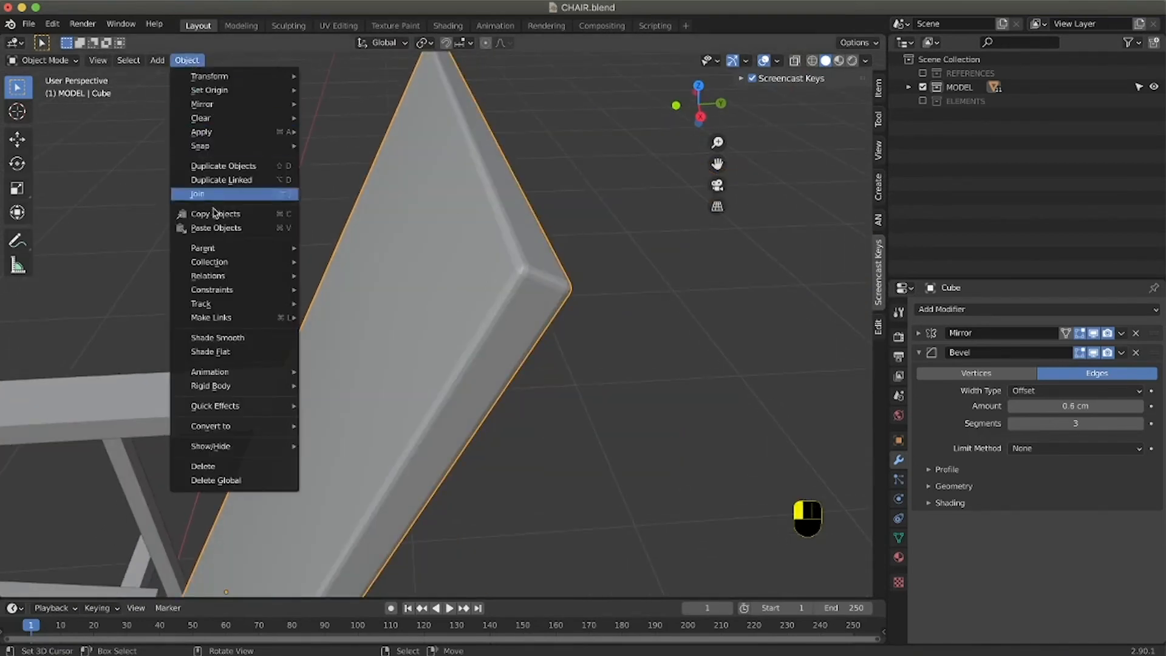
click(242, 339)
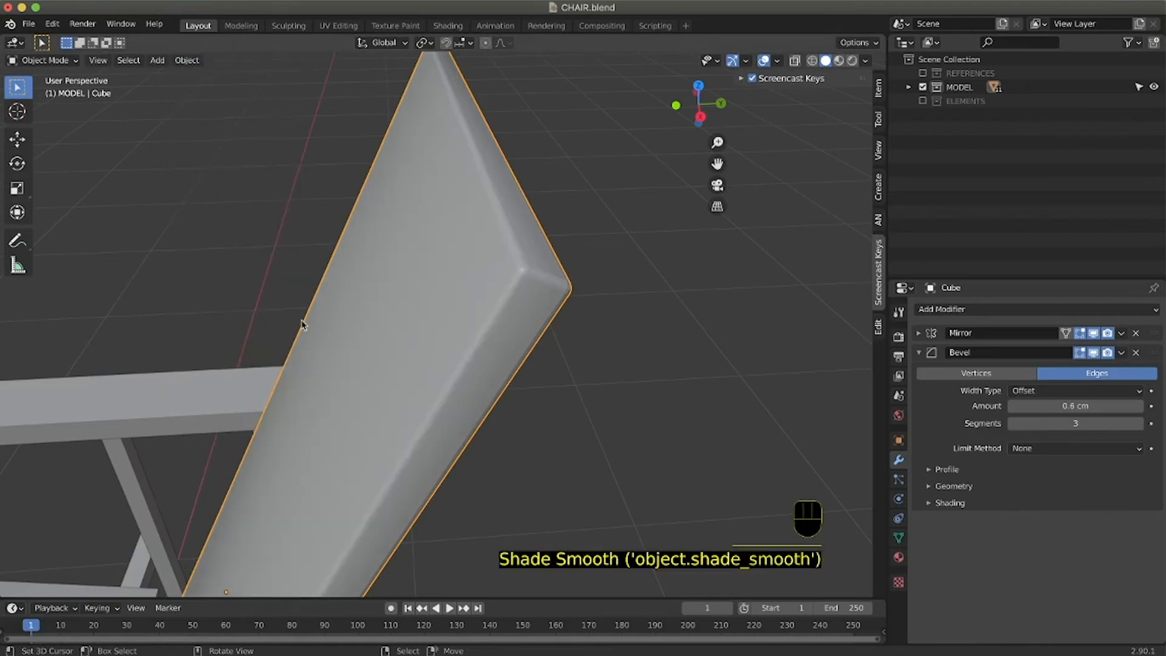
middle_drag(339, 320, 484, 318)
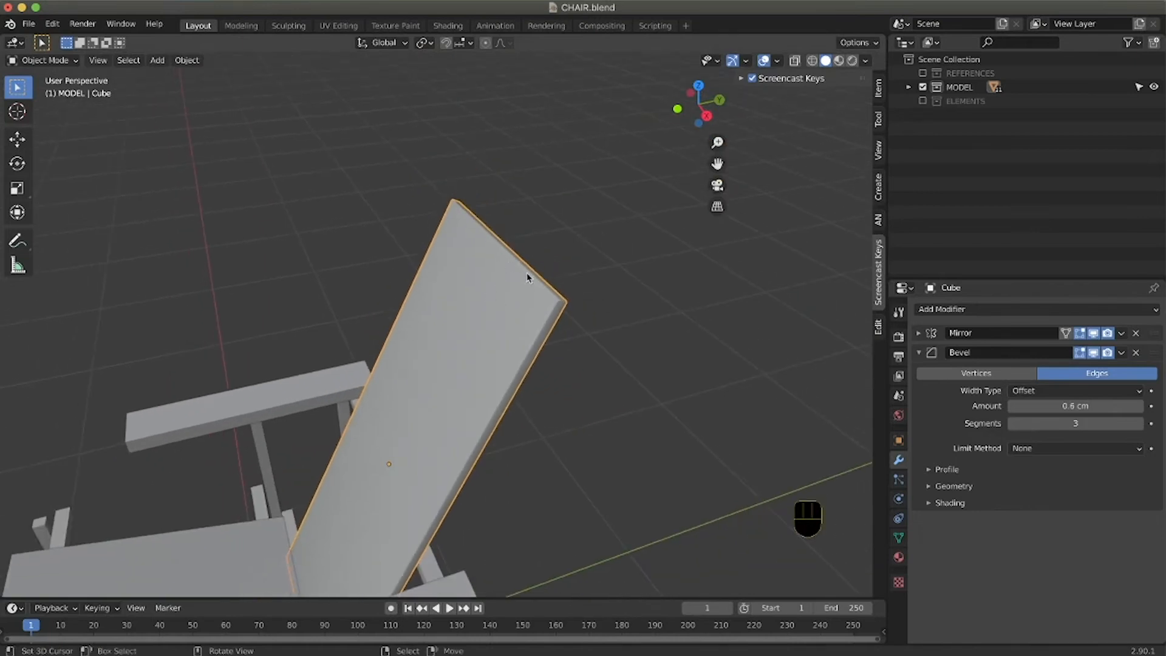
middle_drag(427, 302, 431, 297)
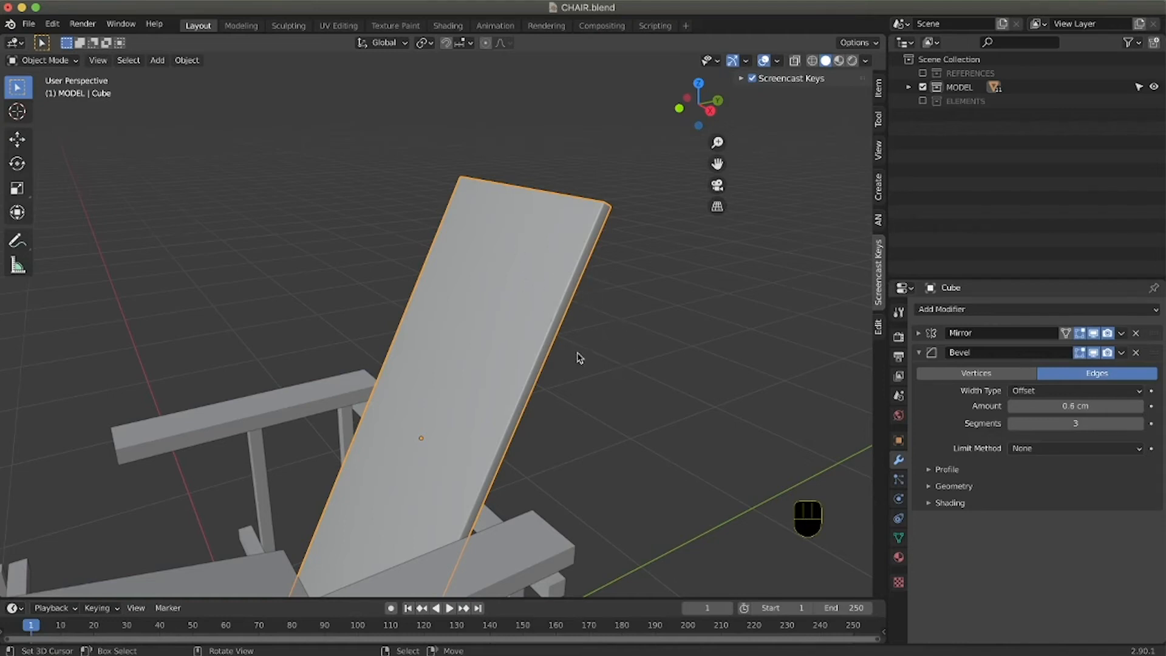
middle_drag(577, 353, 582, 355)
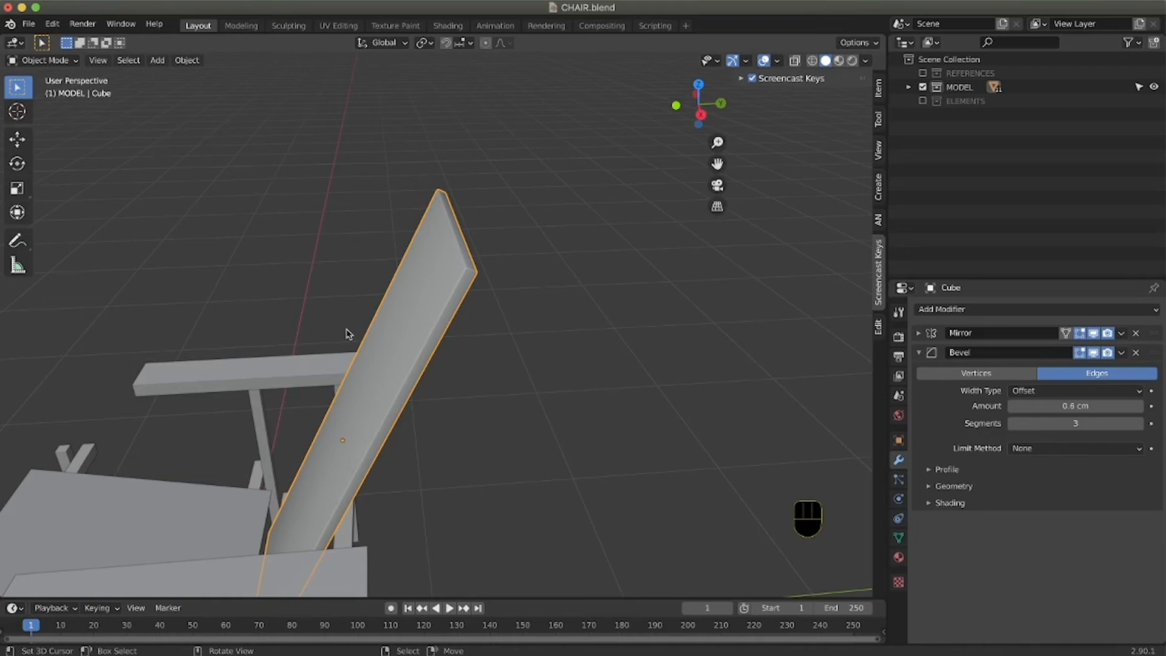
Select the upper and lower front and rear cross rails and the seat, then add the backrest as the active object.
middle_drag(346, 330, 210, 335)
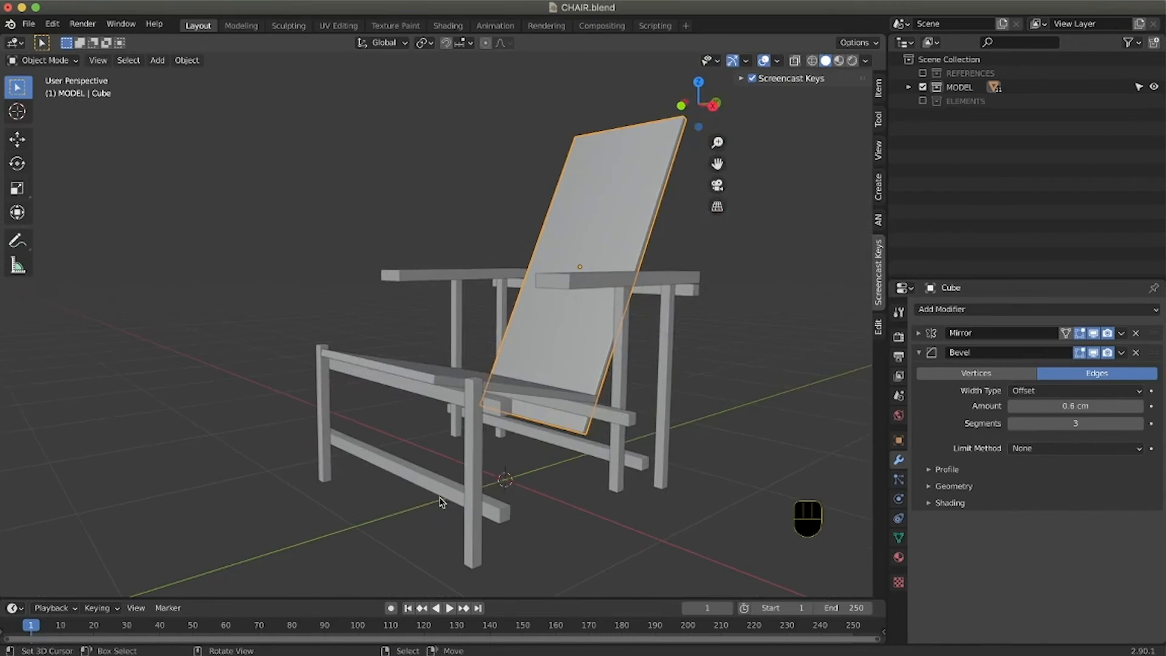
shift+click(416, 484)
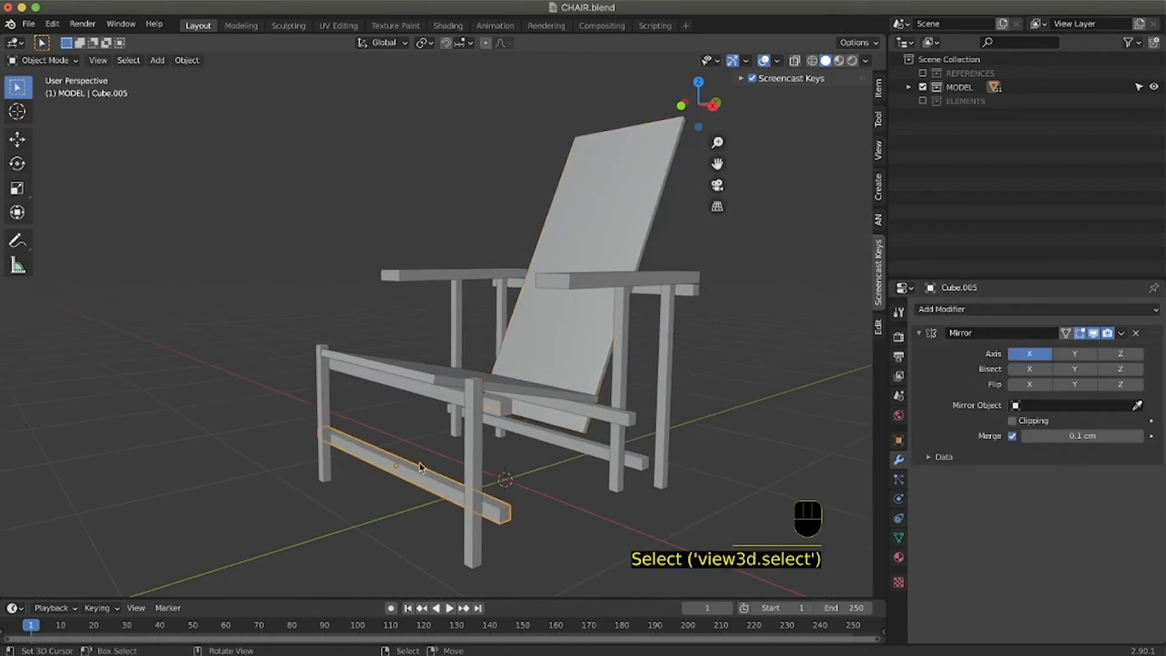
shift+click(444, 401)
middle_drag(443, 401, 471, 425)
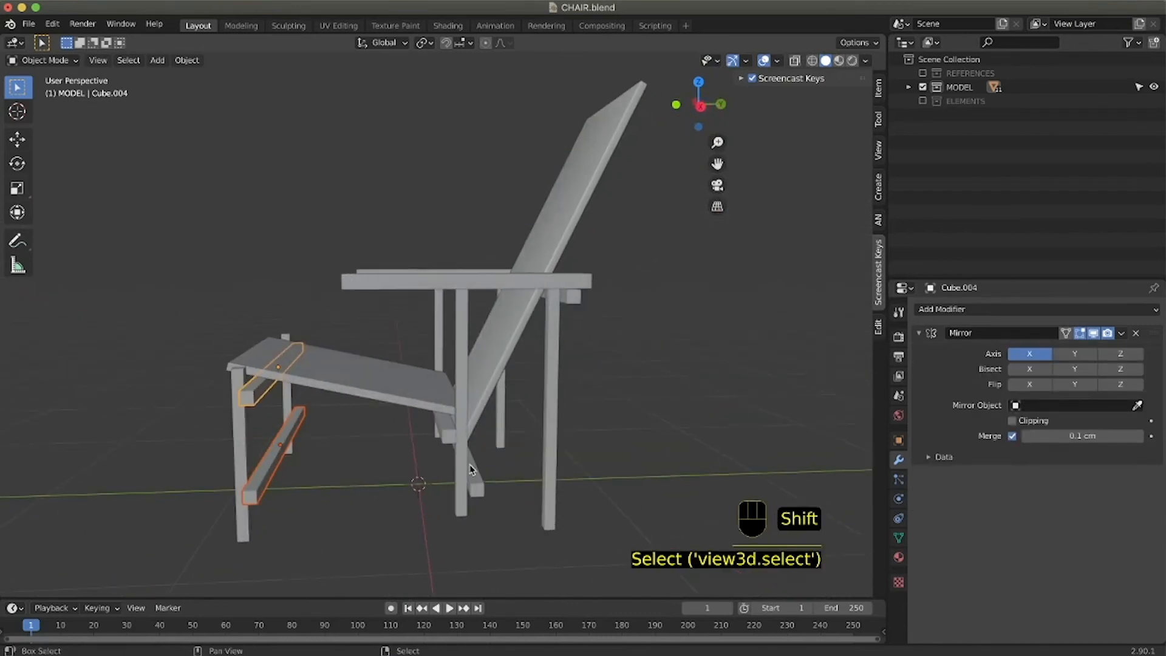
shift+click(478, 491)
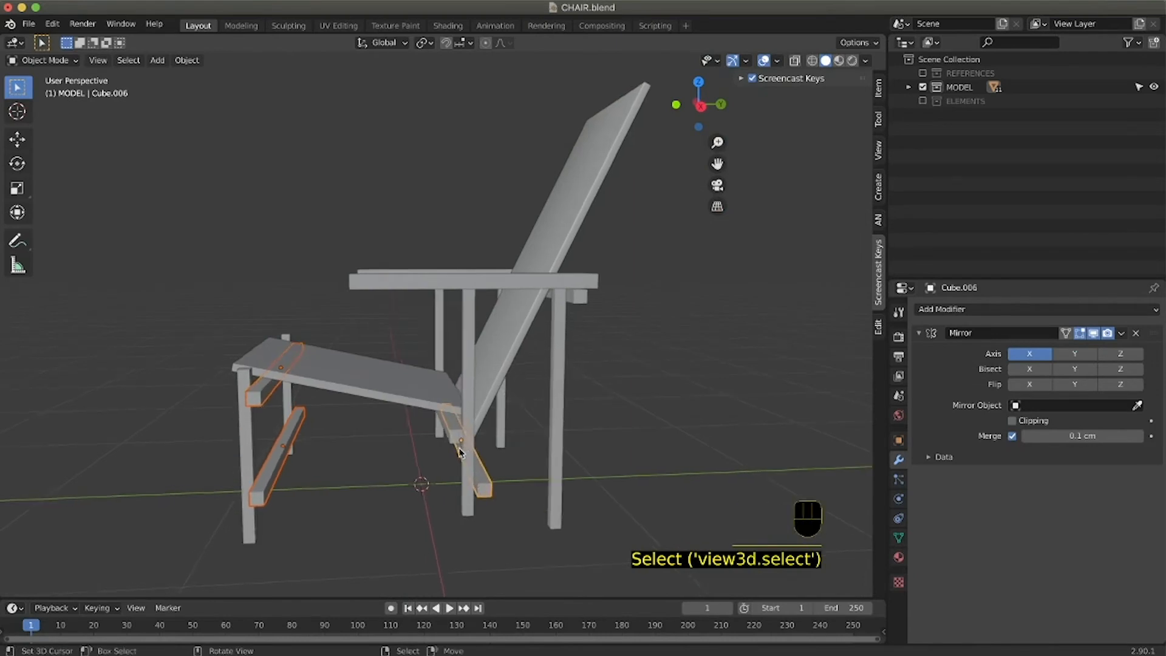
middle_drag(477, 491, 468, 447)
shift+click(534, 431)
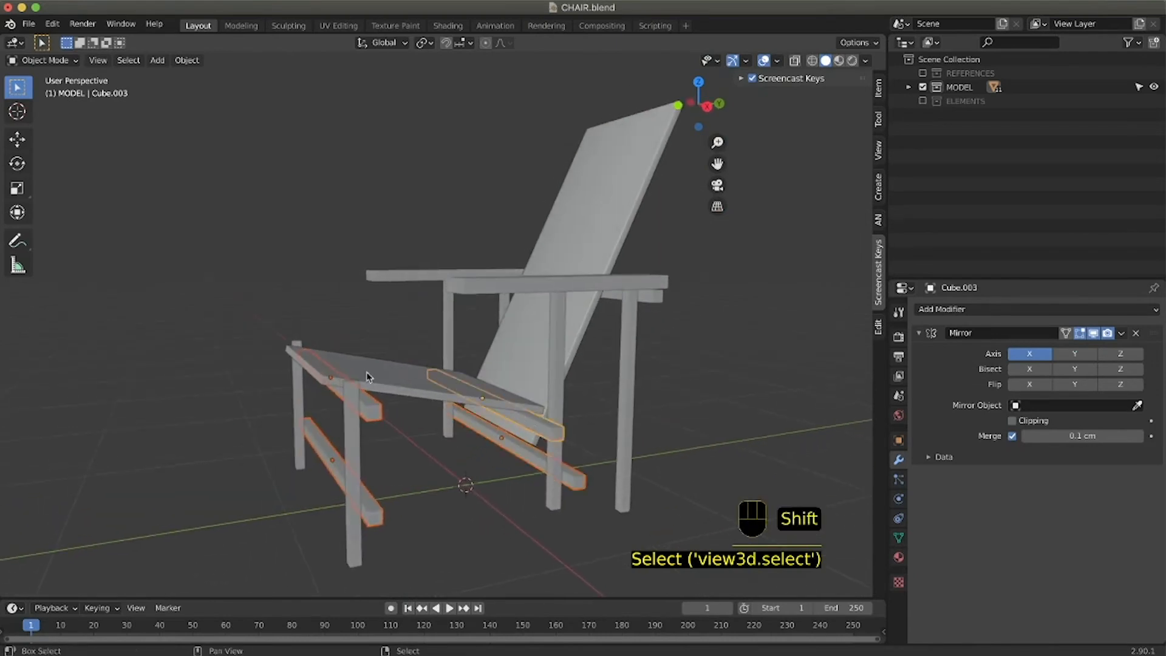
shift+click(390, 382)
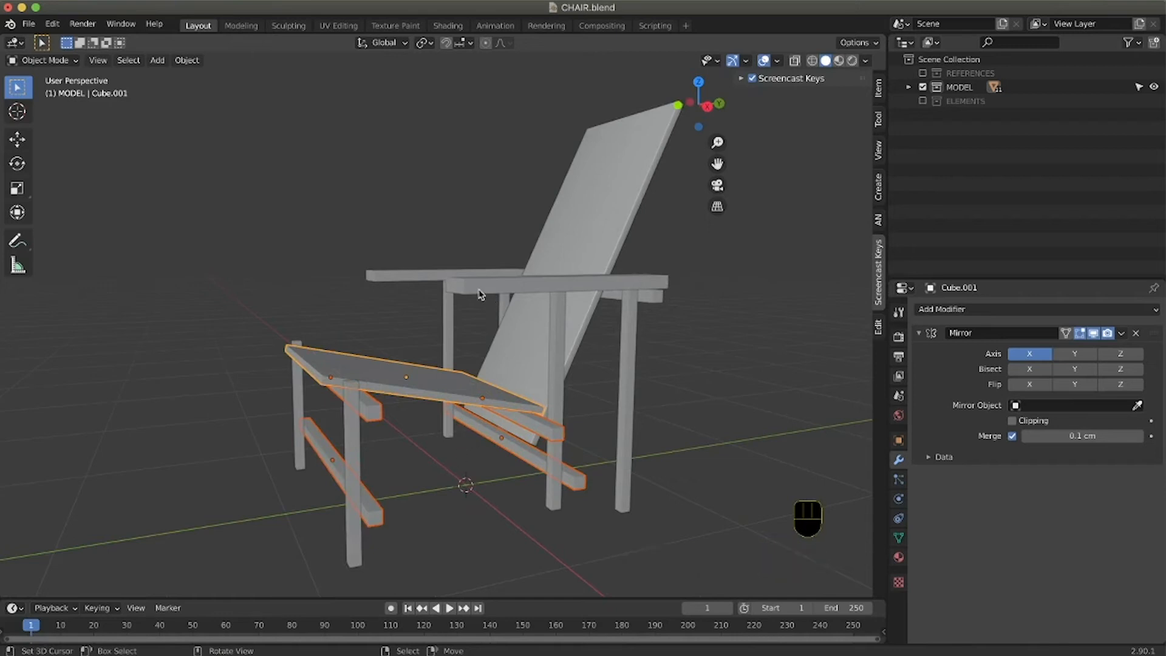
shift+click(598, 196)
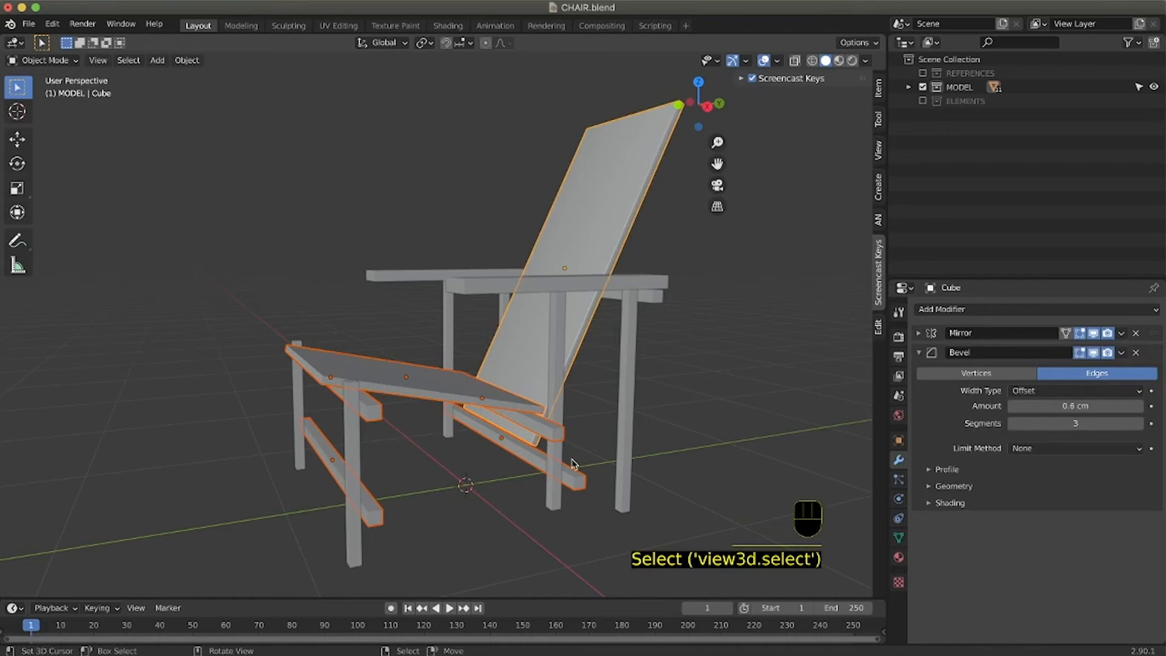
Copy the backrest's modifiers to the selected rails and seat with Make Links.
middle_drag(428, 491, 480, 458)
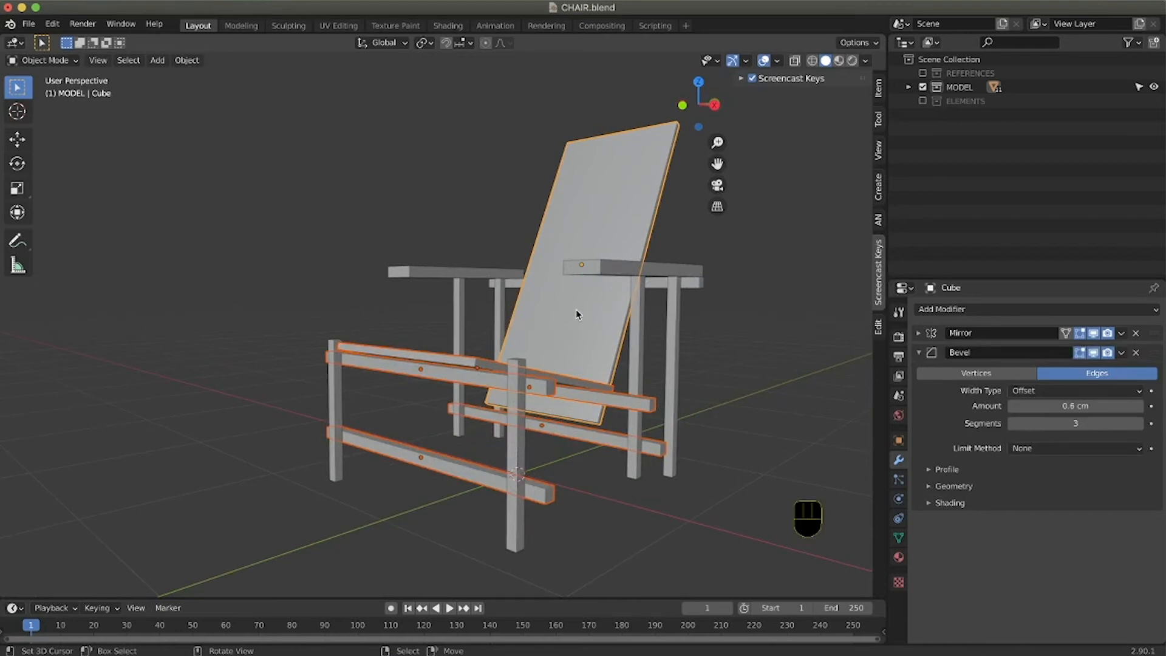
scroll(576, 312, right, 5)
scroll(575, 312, left, 5)
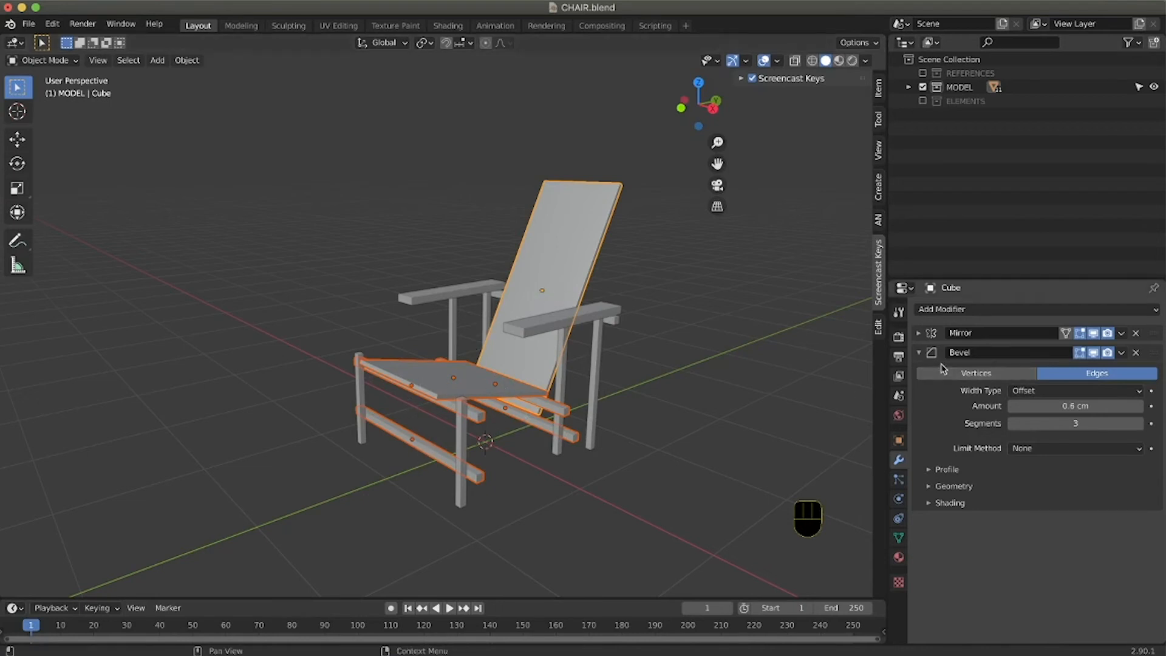
key(ctrl)
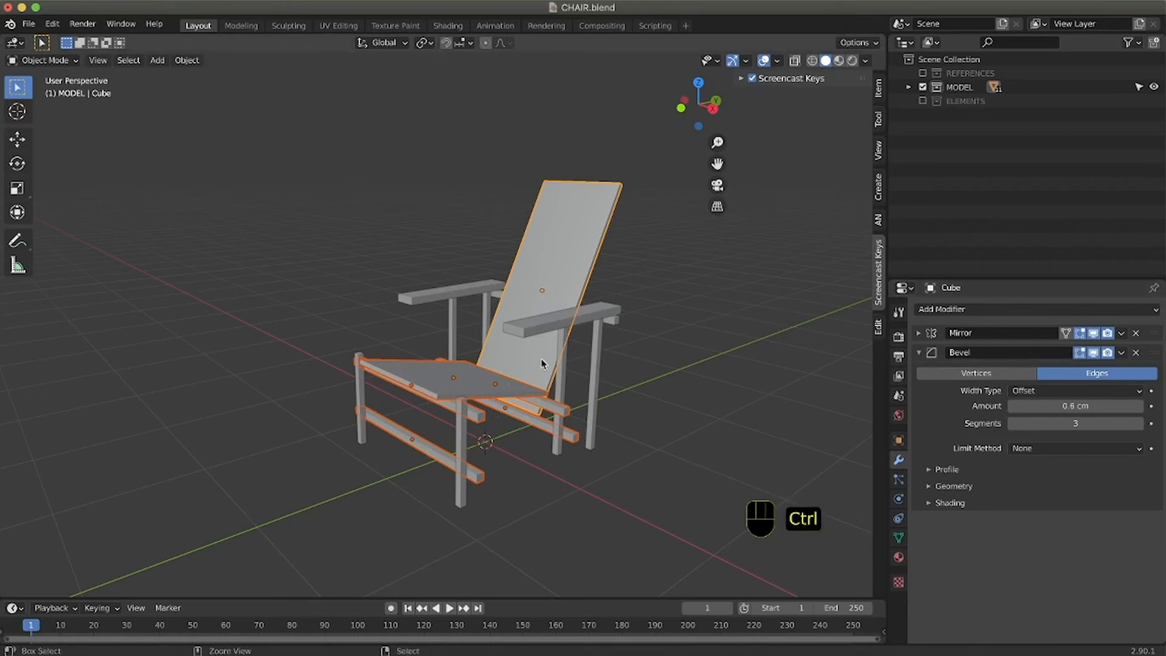
key(ctrl+l)
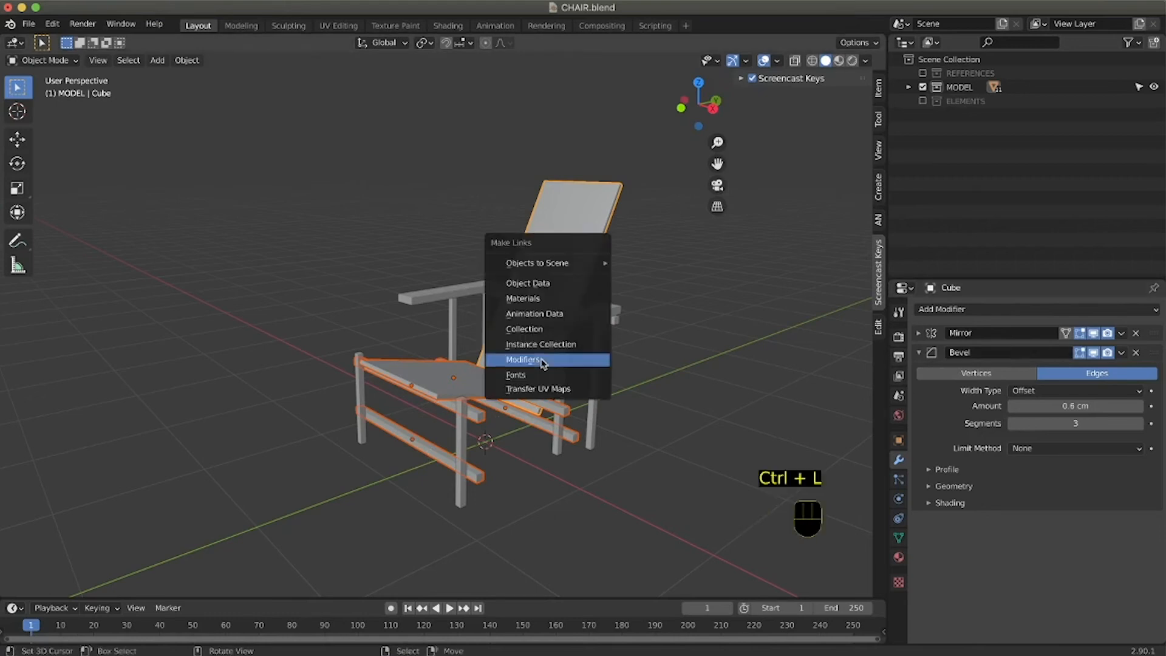
click(543, 363)
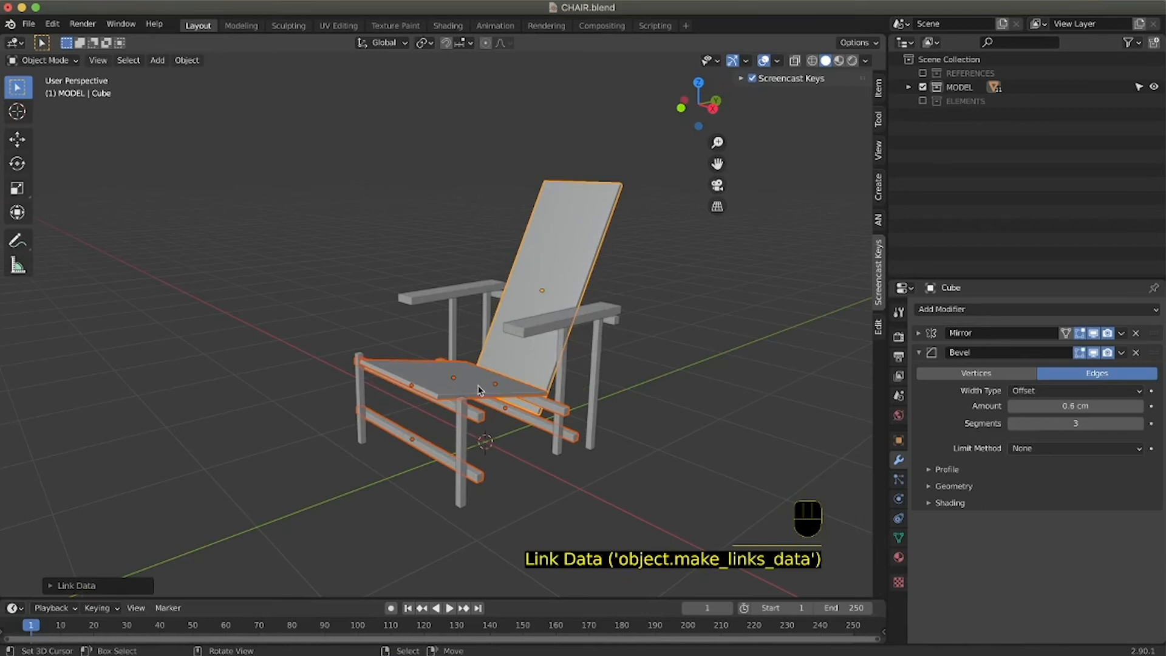
Apply Shade Smooth to the selected rails, seat and backrest.
ctrl+scroll(472, 421, up, 5)
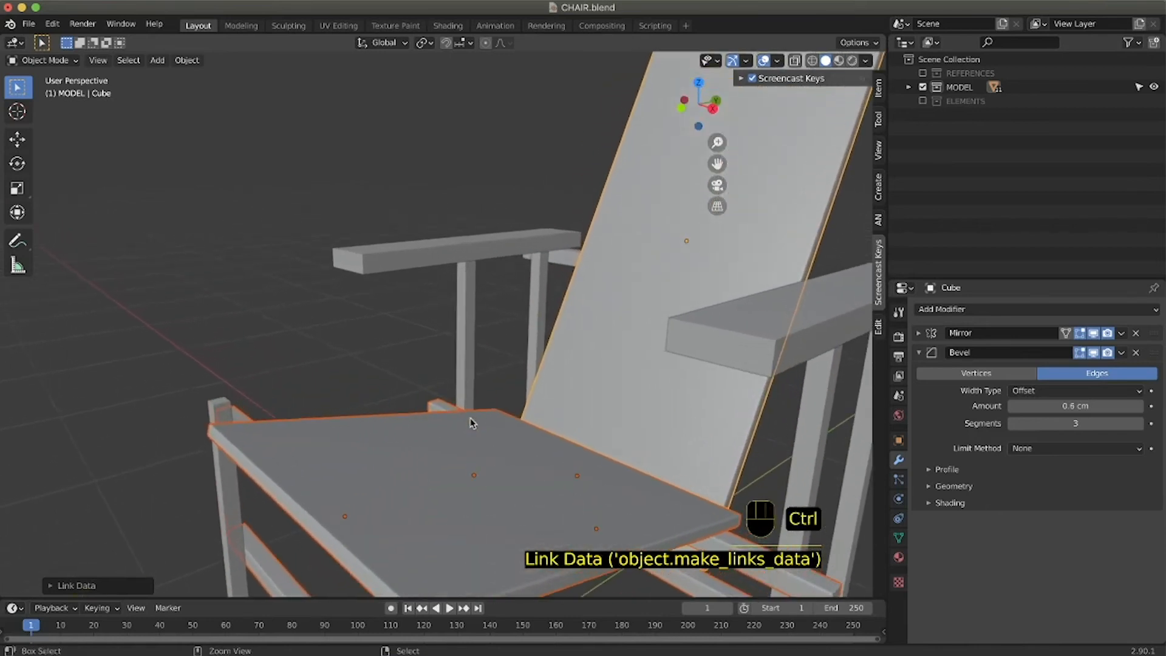
ctrl+scroll(471, 422, up, 2)
middle_drag(471, 421, 645, 254)
click(186, 59)
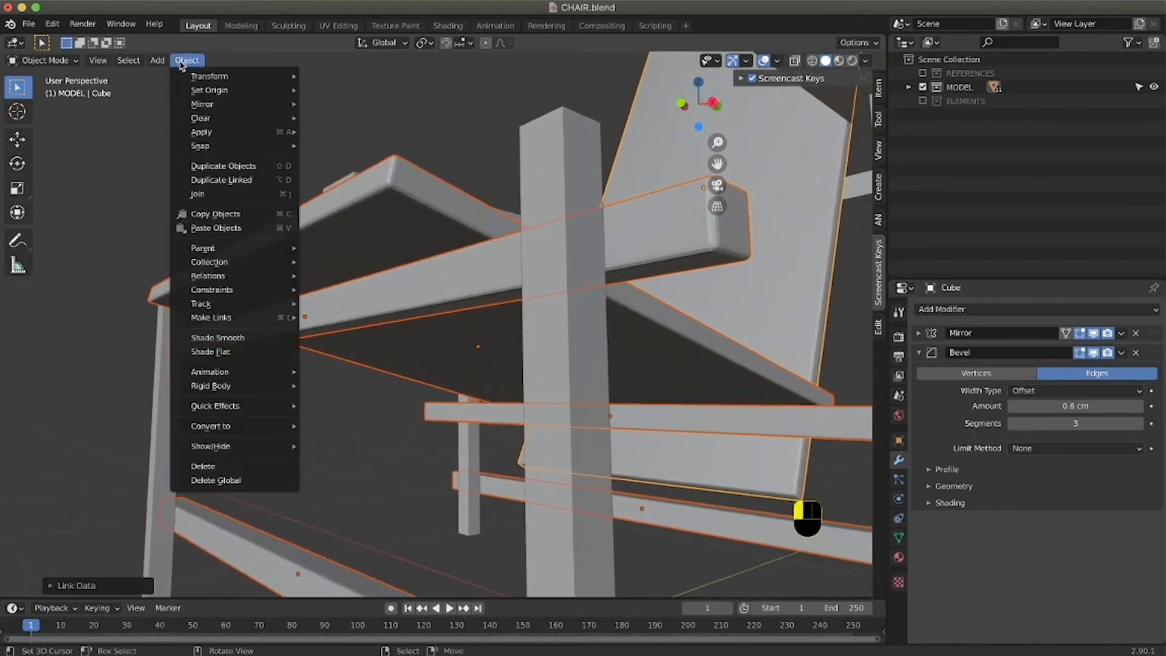
click(210, 342)
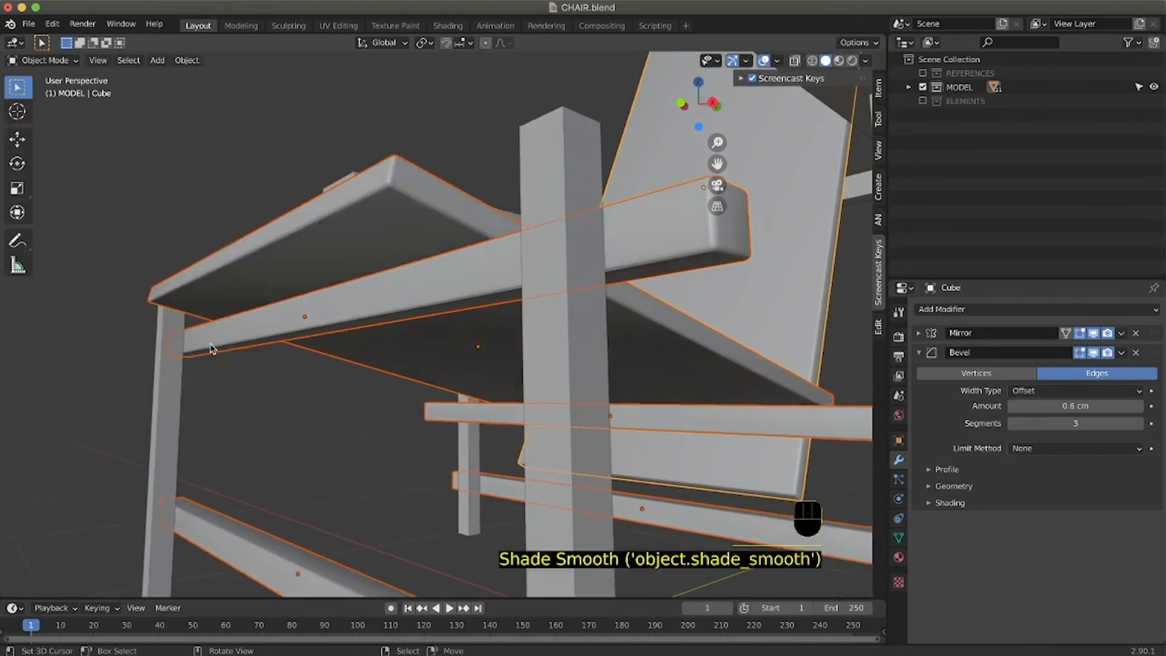
Deselect everything and examine the smooth-shaded rails, seat and backrest of the whole chair from several angles.
ctrl+scroll(514, 316, down, 8)
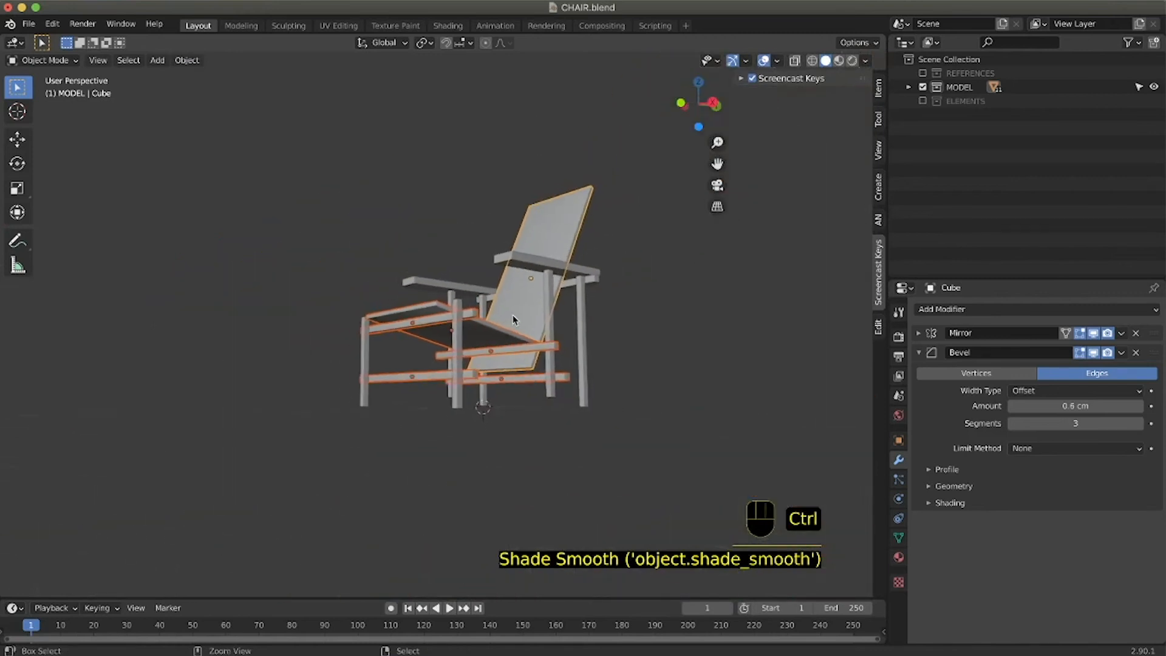
scroll(512, 315, up, 3)
middle_drag(512, 320, 495, 325)
key(a)
key(a)
key(a)
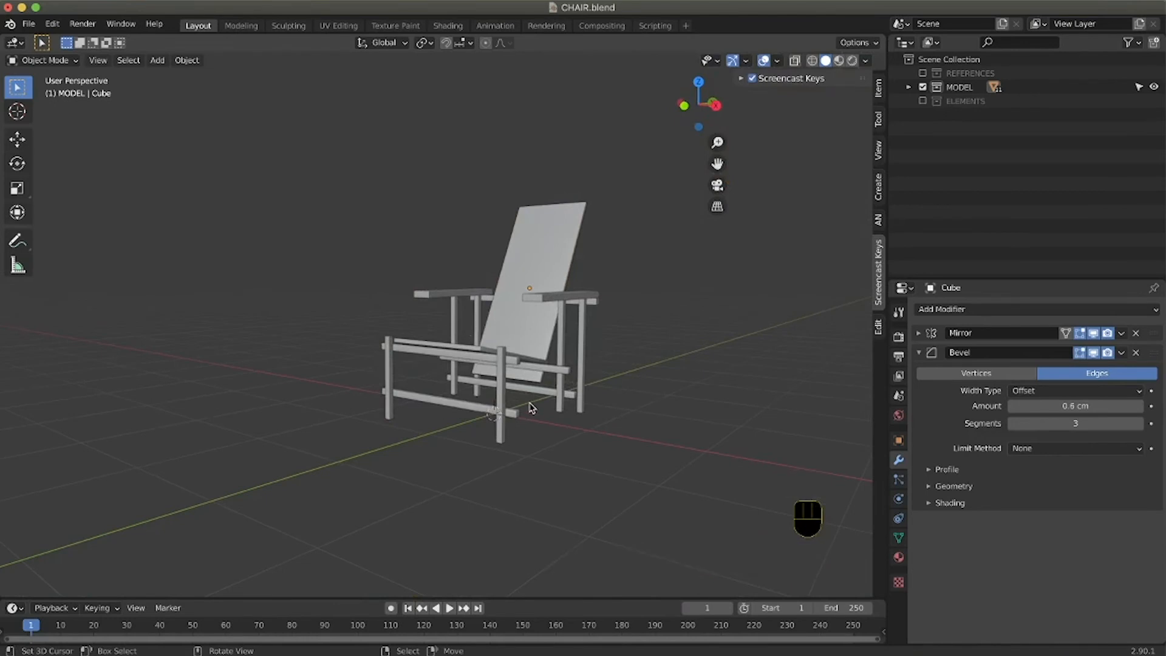
middle_drag(533, 404, 585, 418)
shift+scroll(584, 421, down, 1)
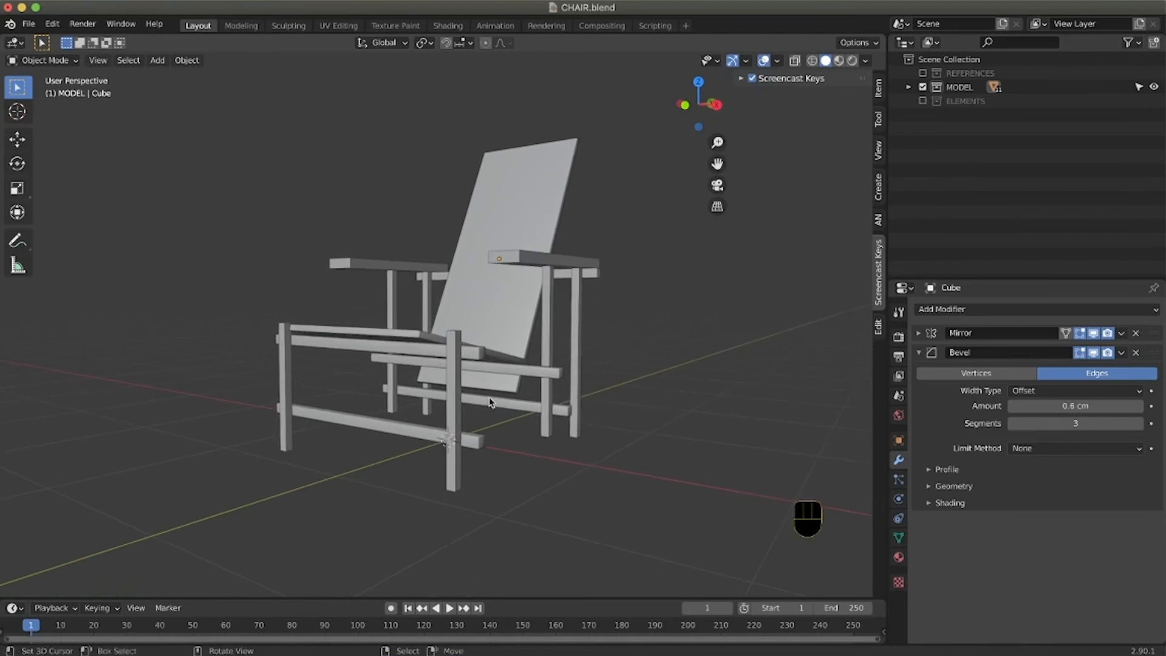
scroll(490, 395, left, 8)
scroll(491, 398, right, 8)
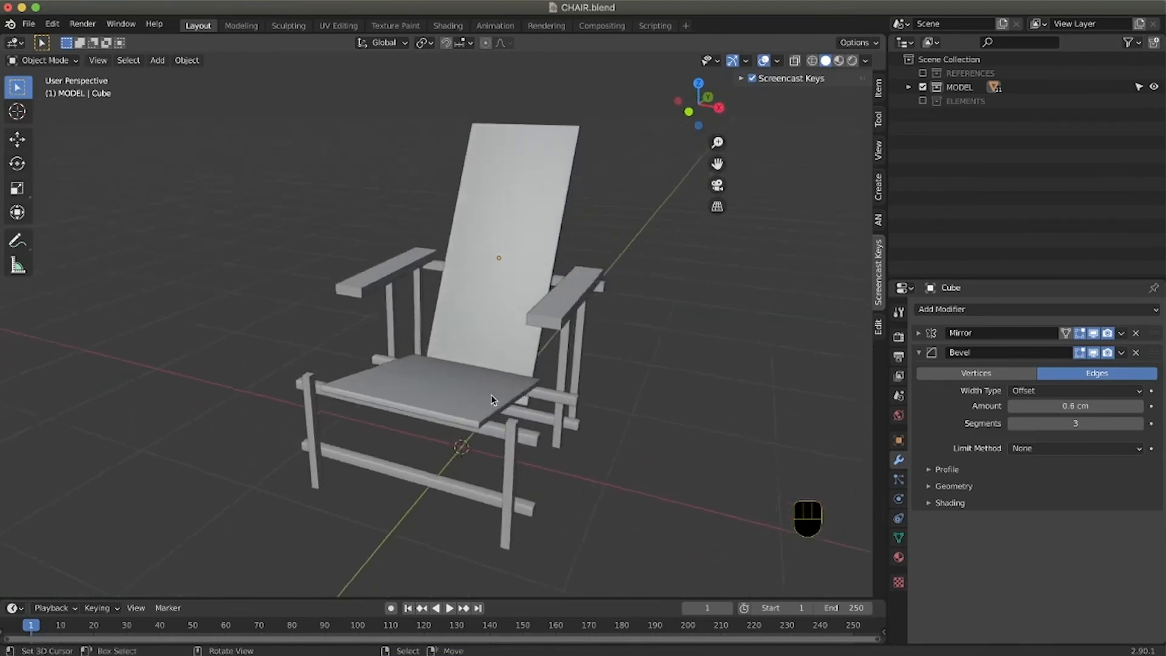
scroll(487, 450, up, 3)
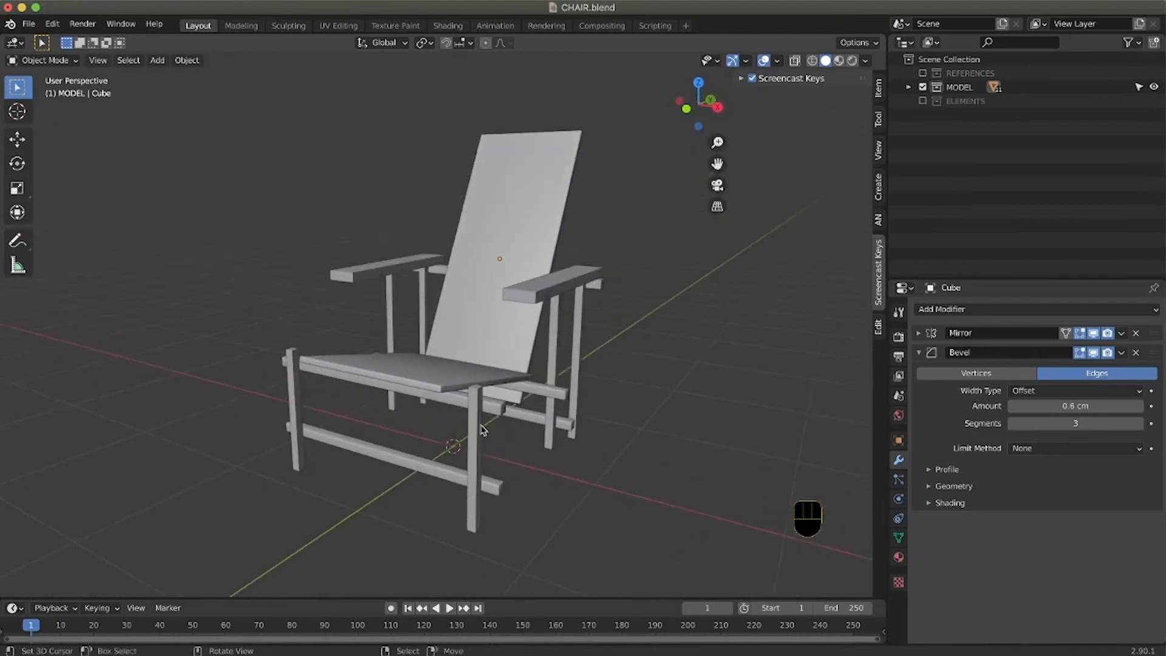
Add a Bevel modifier to the front legs and reduce its amount to 0.4 cm.
click(477, 450)
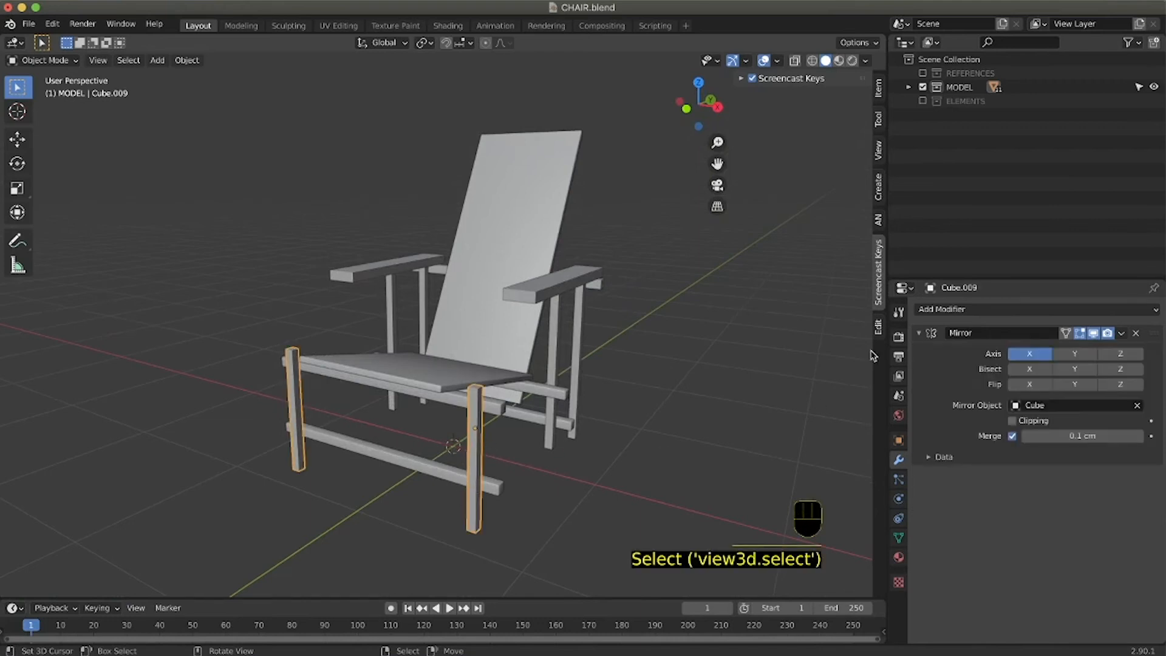
scroll(873, 356, right, 1)
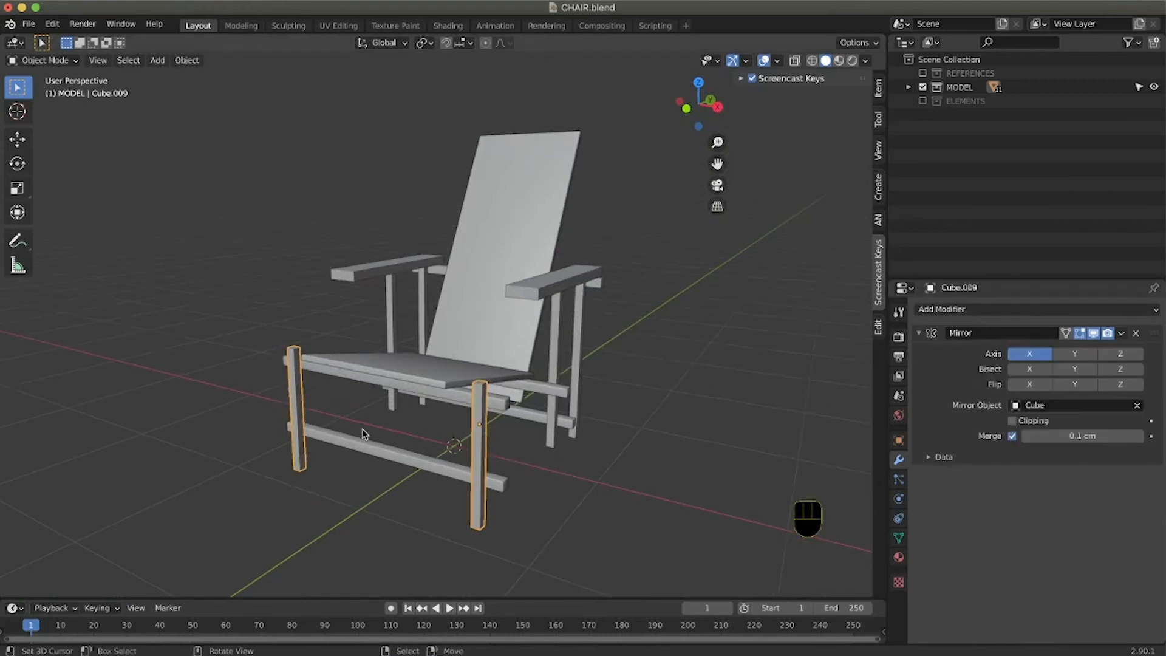
click(926, 310)
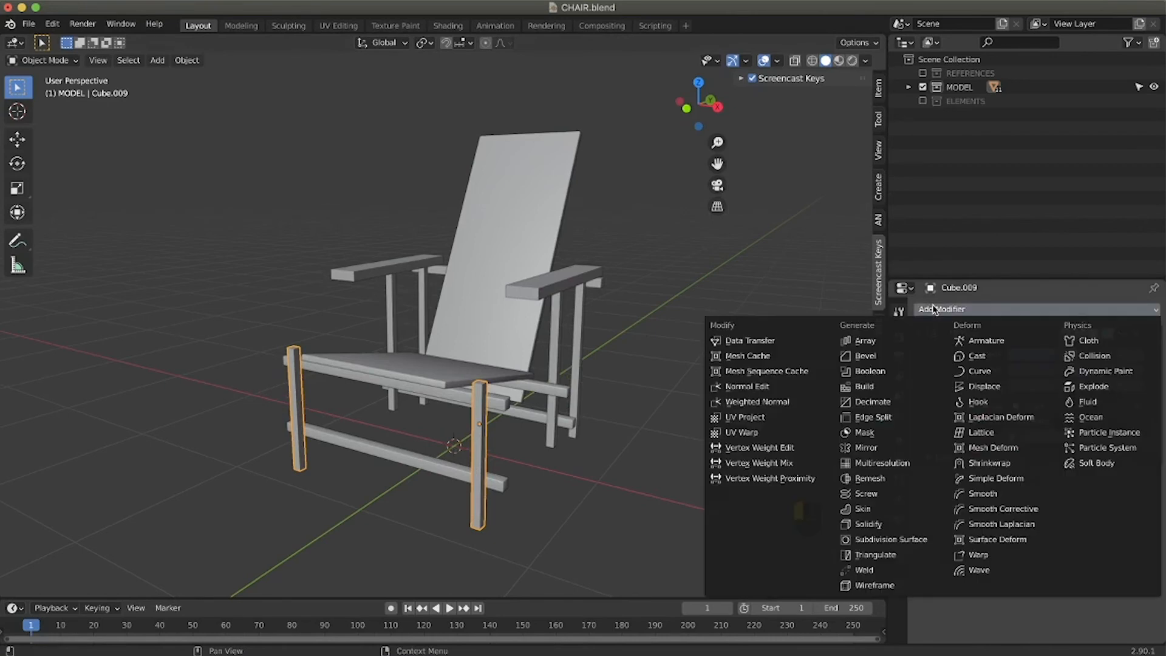
click(865, 356)
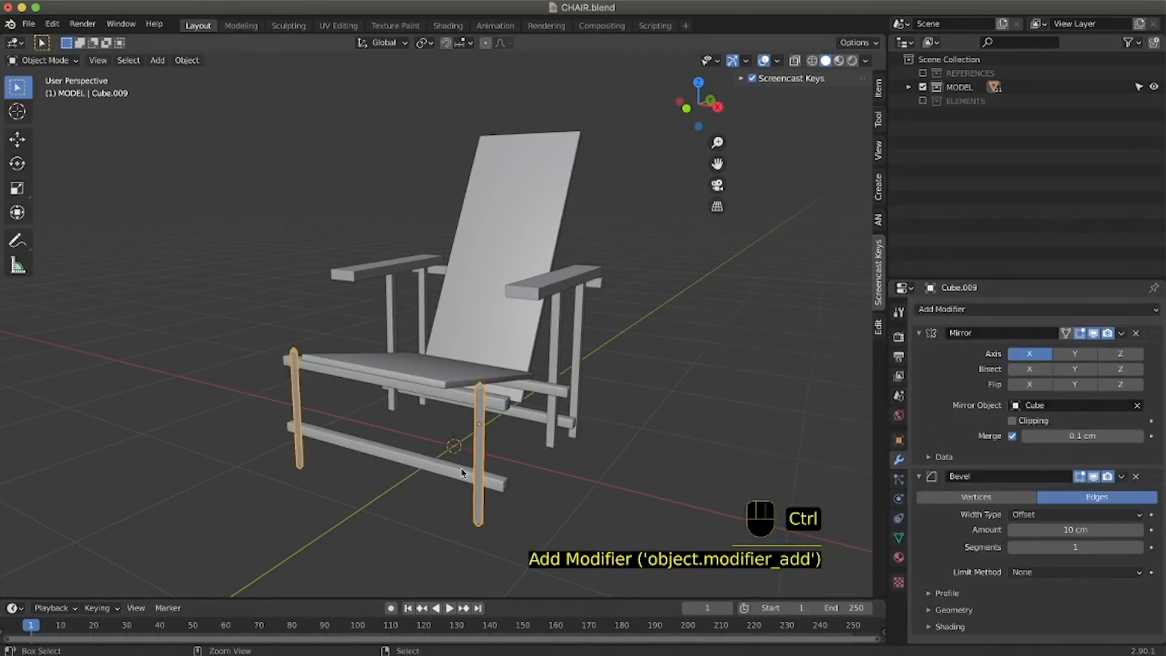
ctrl+middle_drag(457, 477, 464, 471)
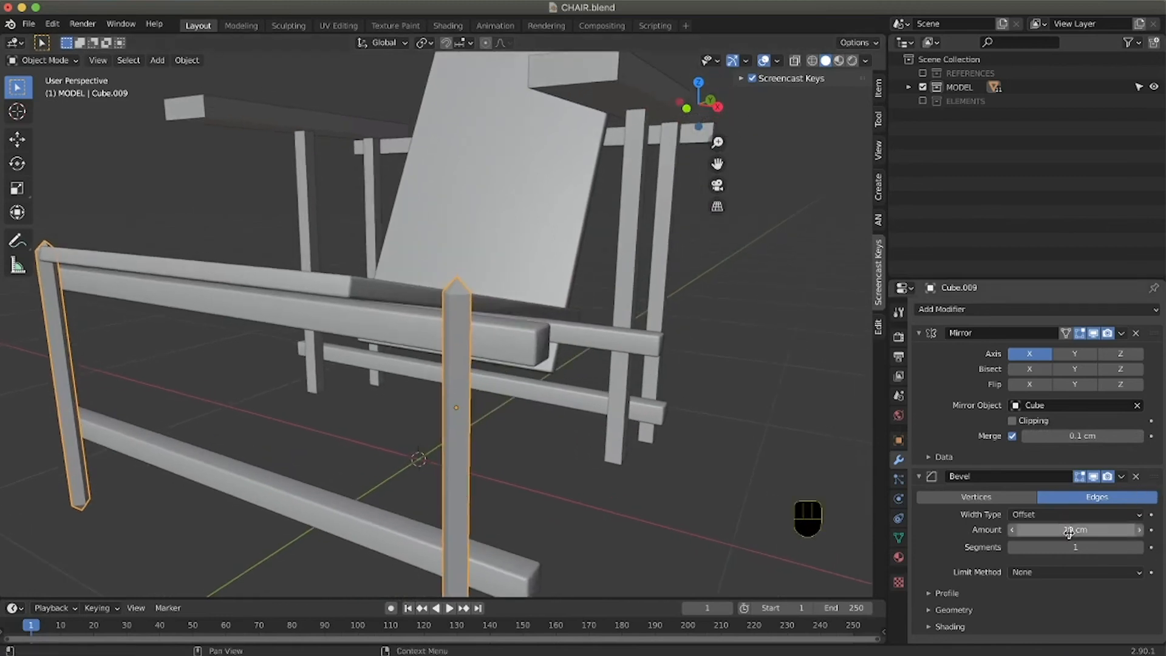
drag(1069, 531, 1006, 531)
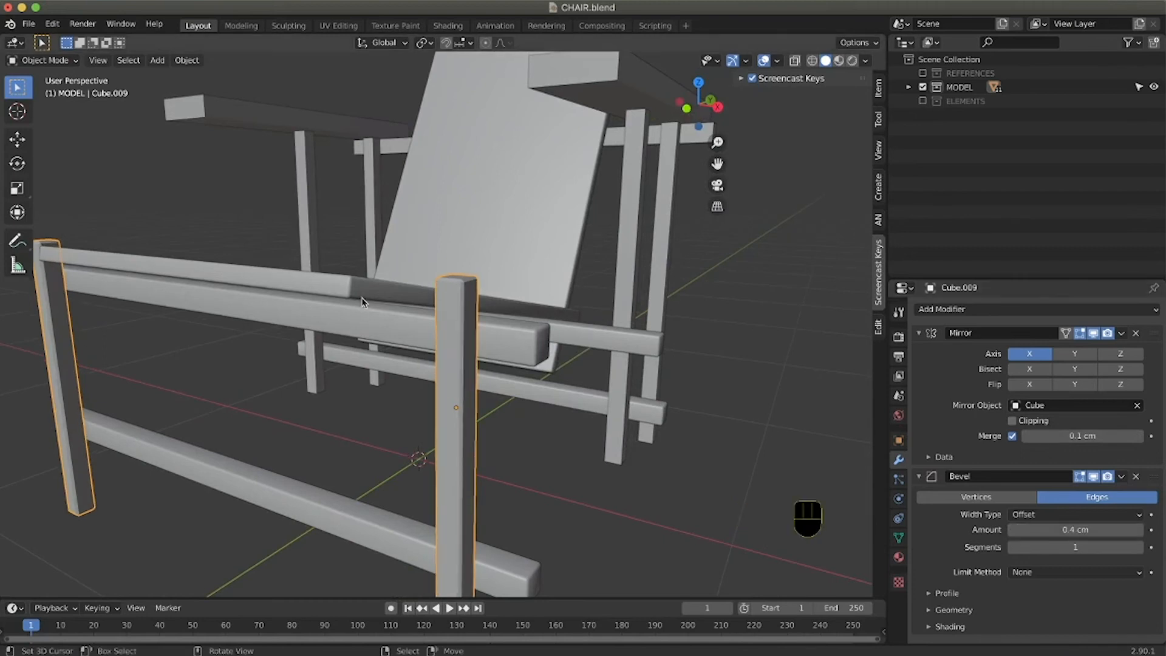
Check the seat's bevel settings and match the front legs' bevel to them with an amount of 0.6 cm and 3 segments.
click(331, 292)
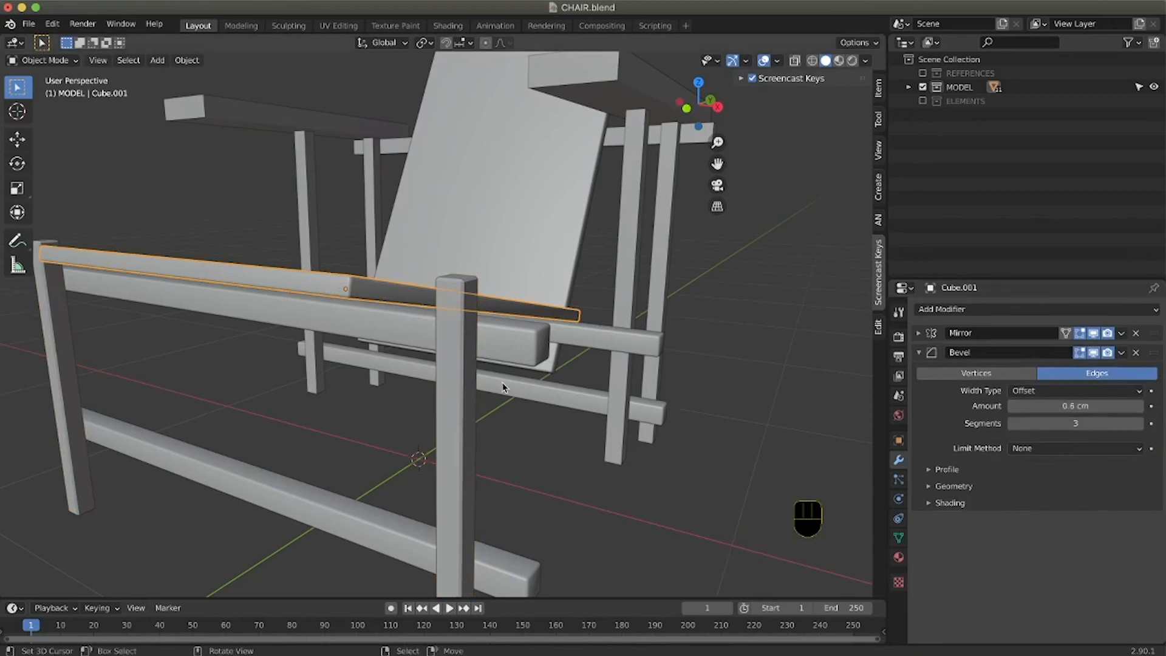
click(469, 404)
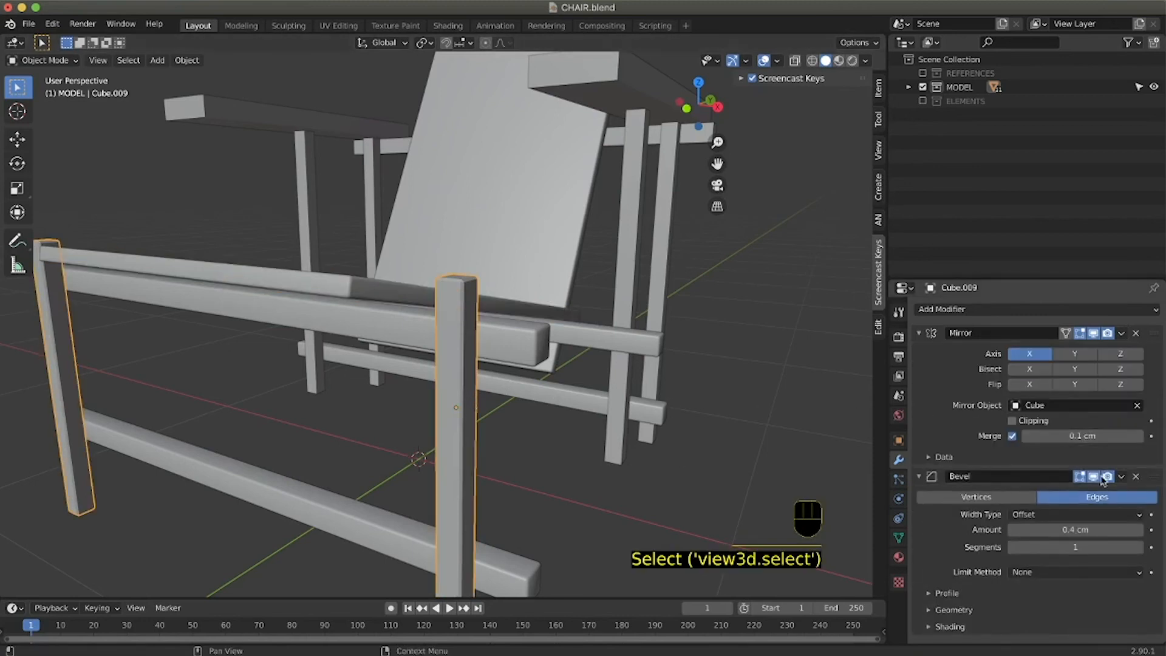
click(1072, 530)
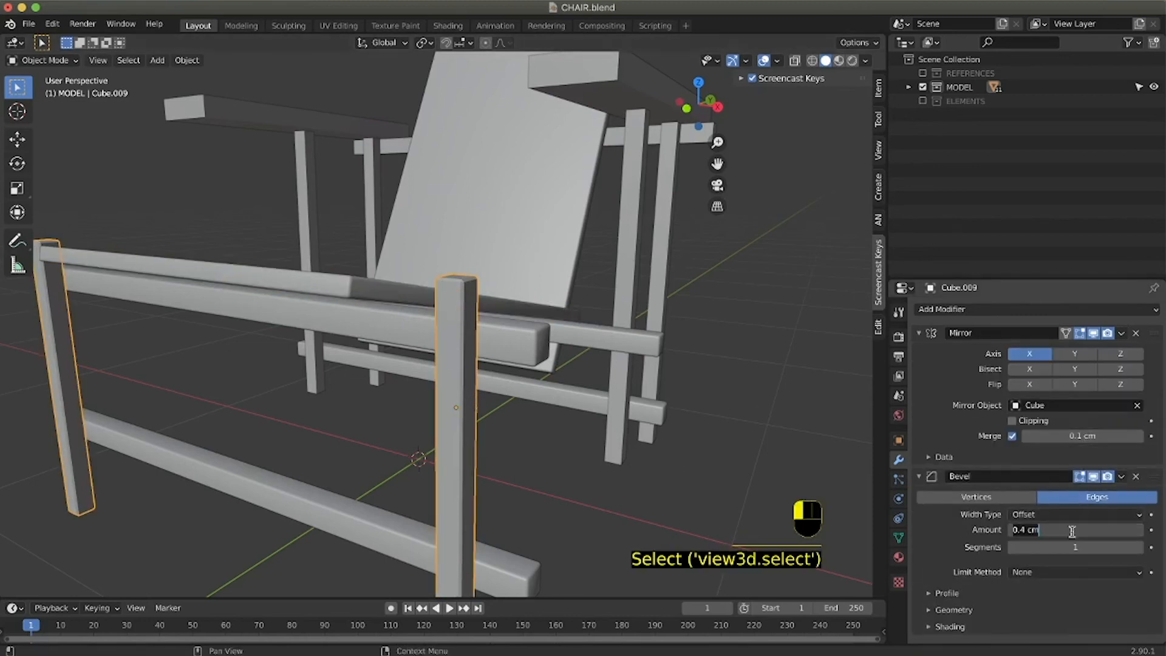
click(1027, 530)
text(6)
key(Return)
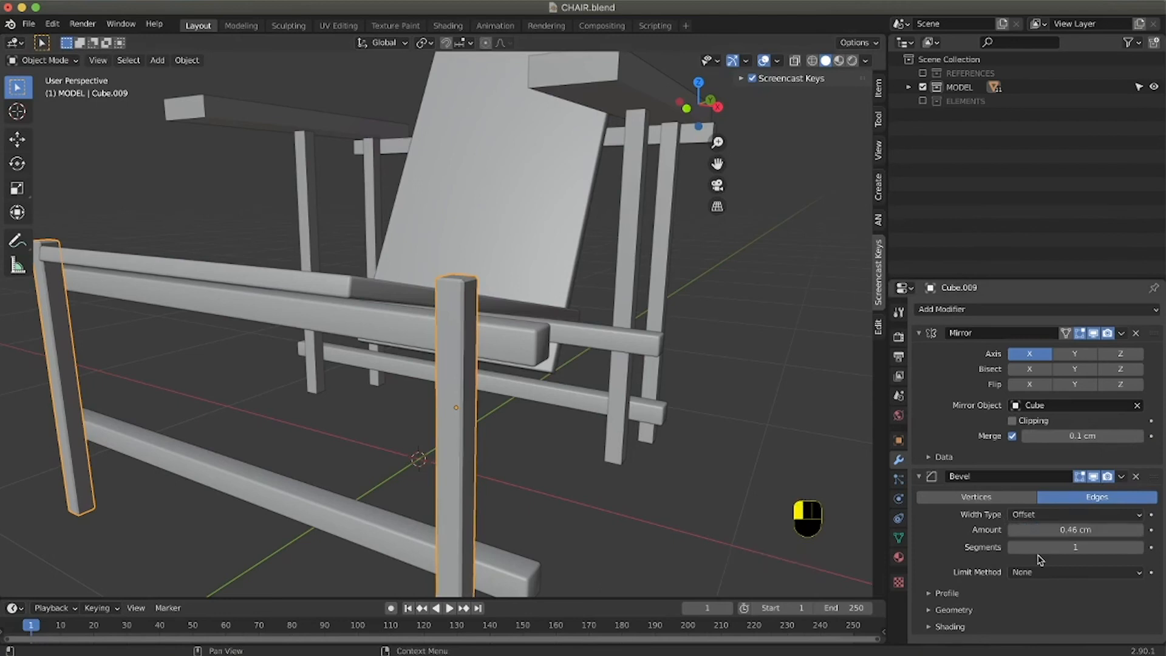
click(1072, 530)
click(1024, 530)
key(BackSpace)
key(Return)
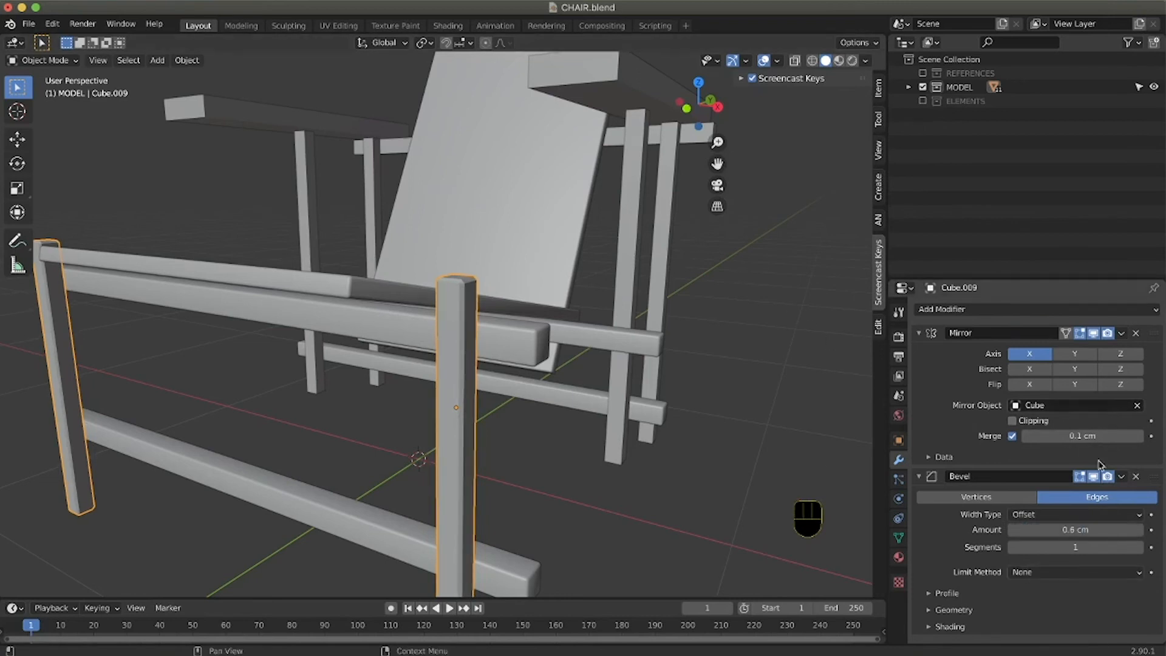
click(1140, 548)
click(1140, 548)
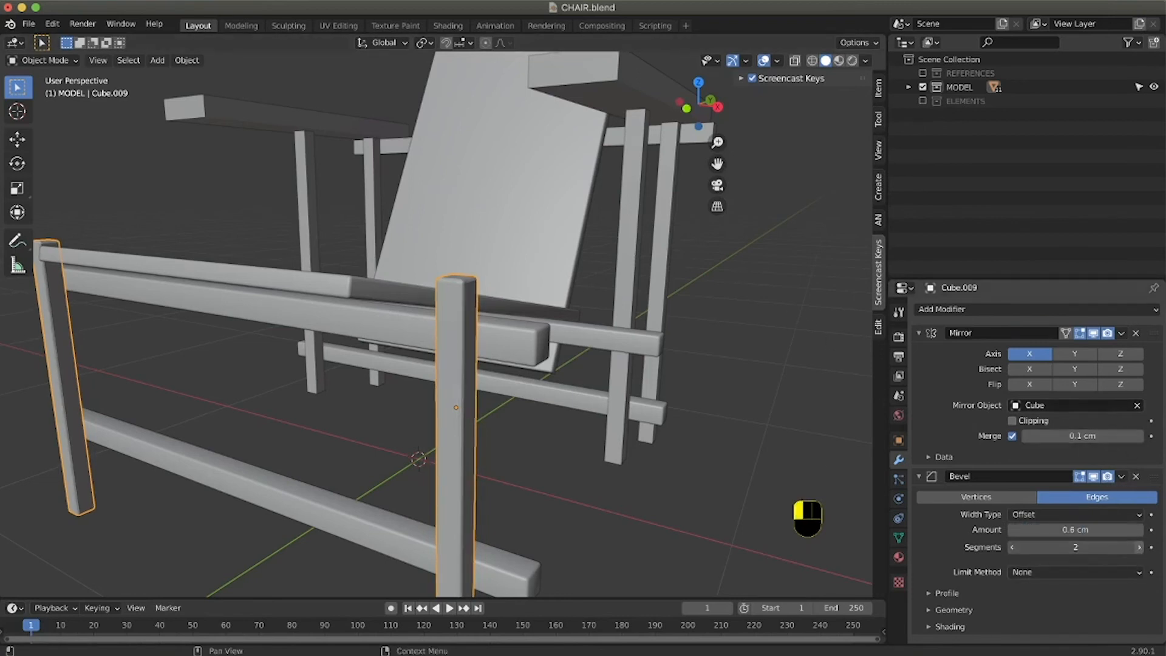
Copy the front legs' modifiers to both pairs of rear posts and the armrests with Make Links.
scroll(490, 311, down, 10)
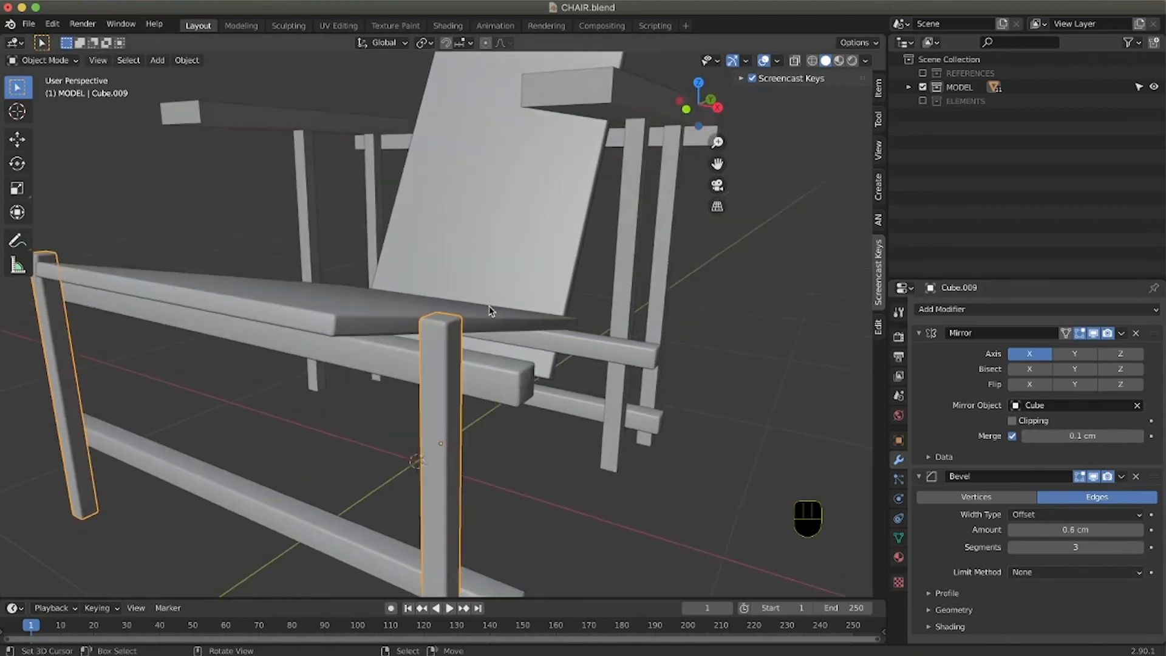
ctrl+middle_drag(490, 311, 484, 312)
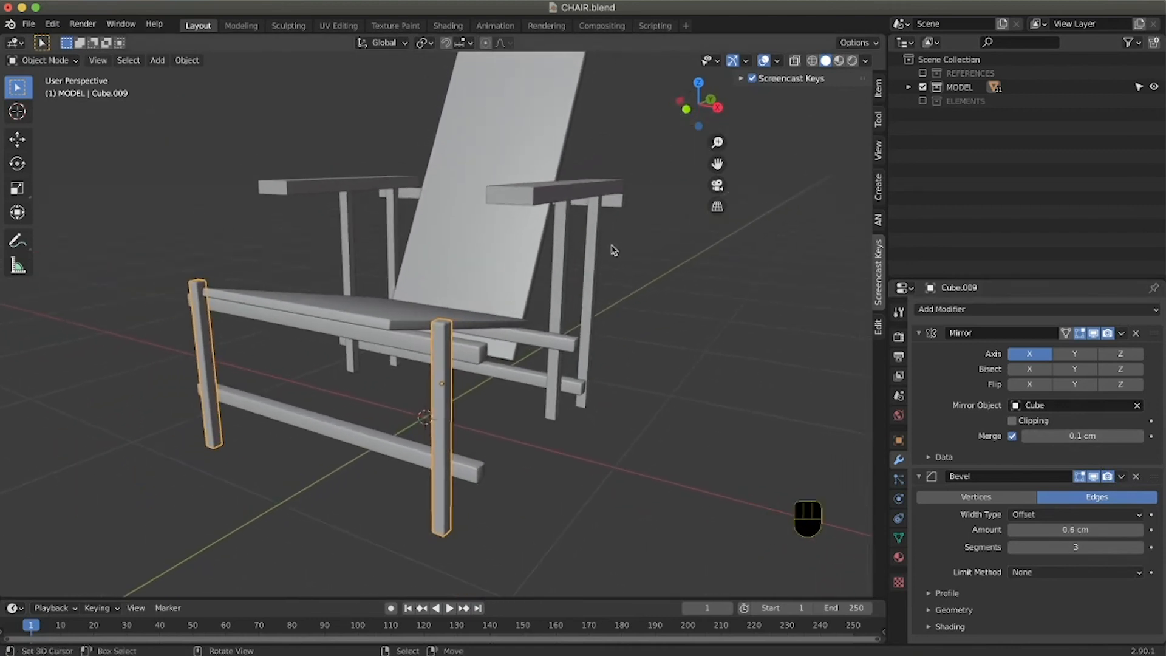
click(592, 268)
shift+click(550, 345)
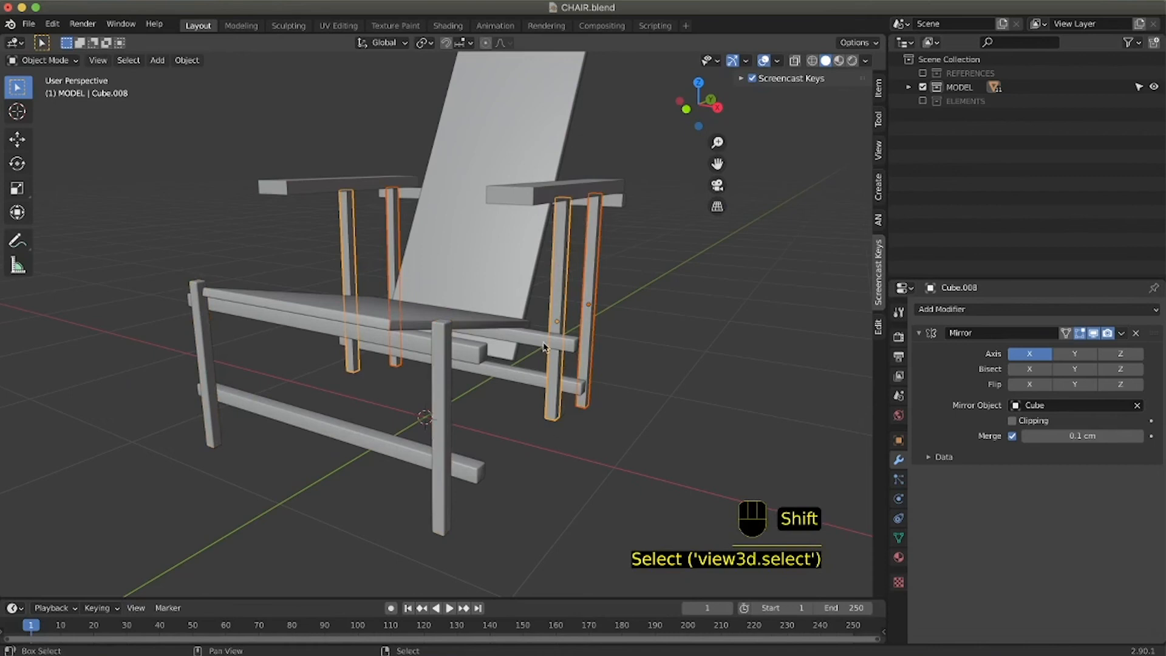
middle_drag(503, 445, 502, 442)
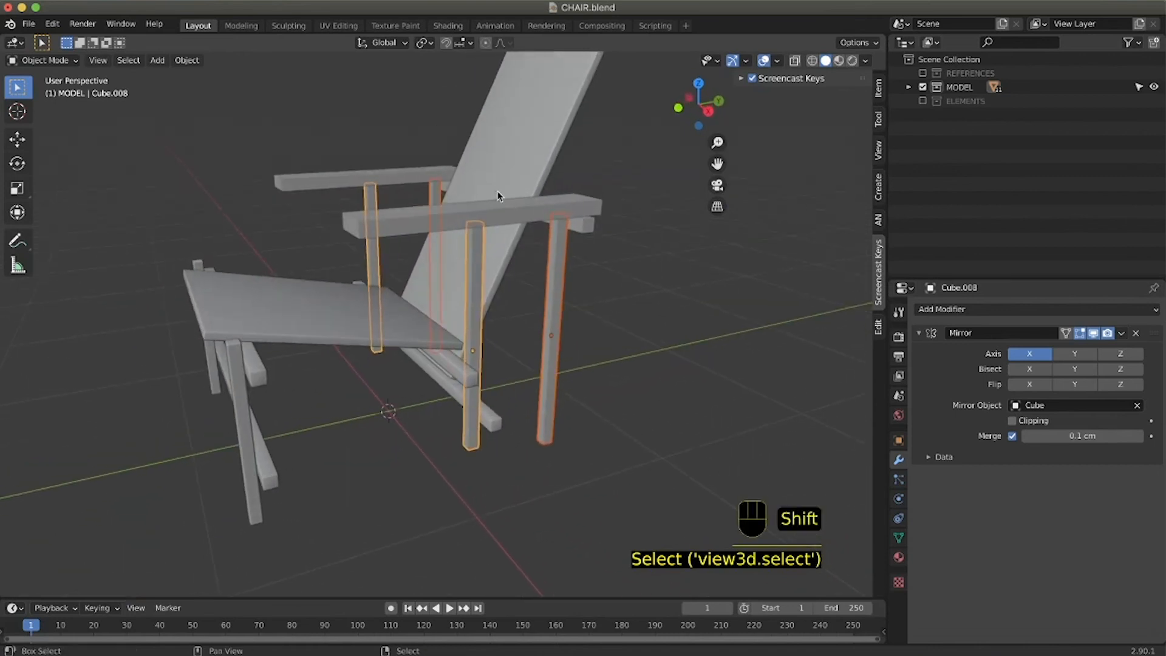
shift+click(523, 220)
middle_drag(508, 253, 509, 254)
shift+click(360, 421)
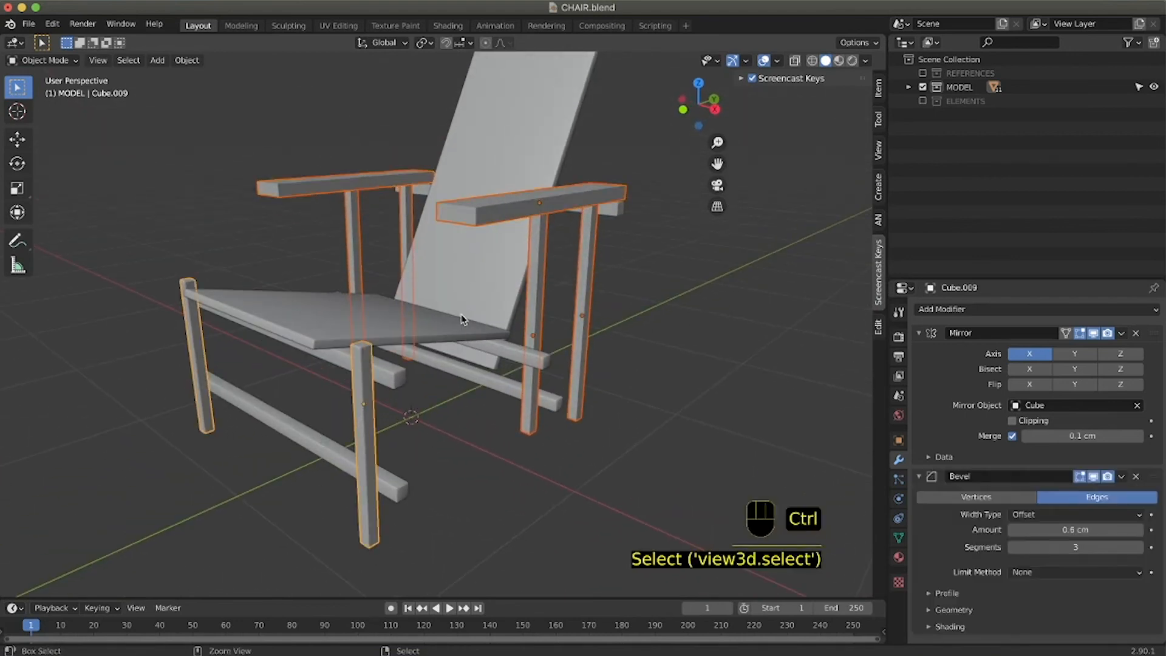
key(ctrl+l)
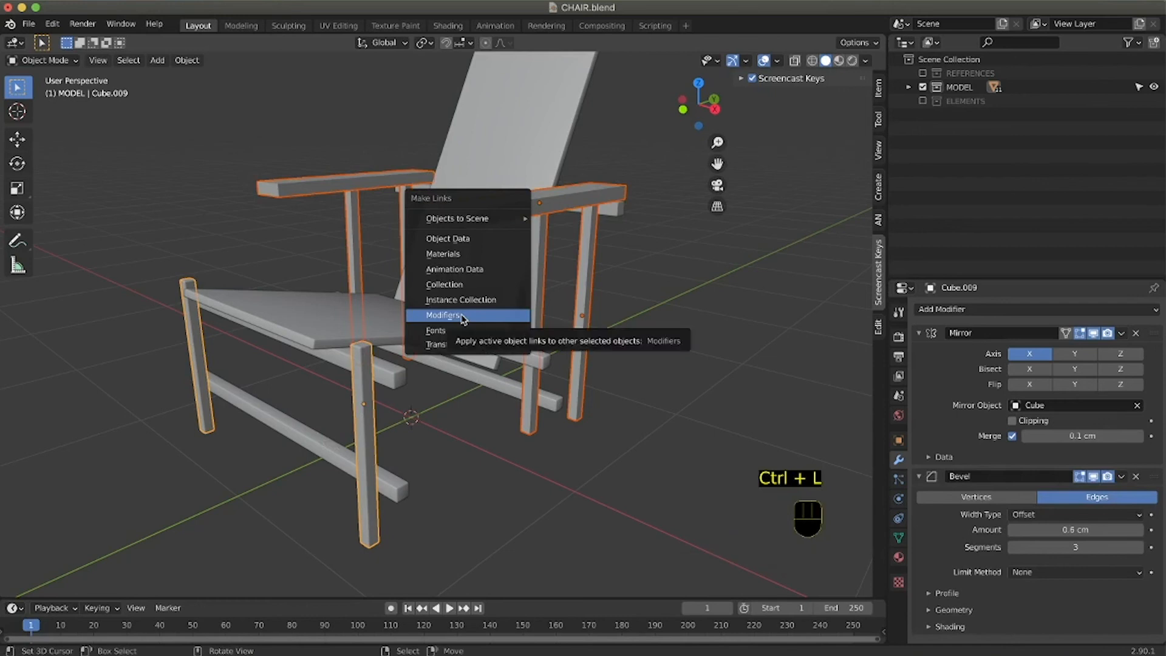
click(464, 317)
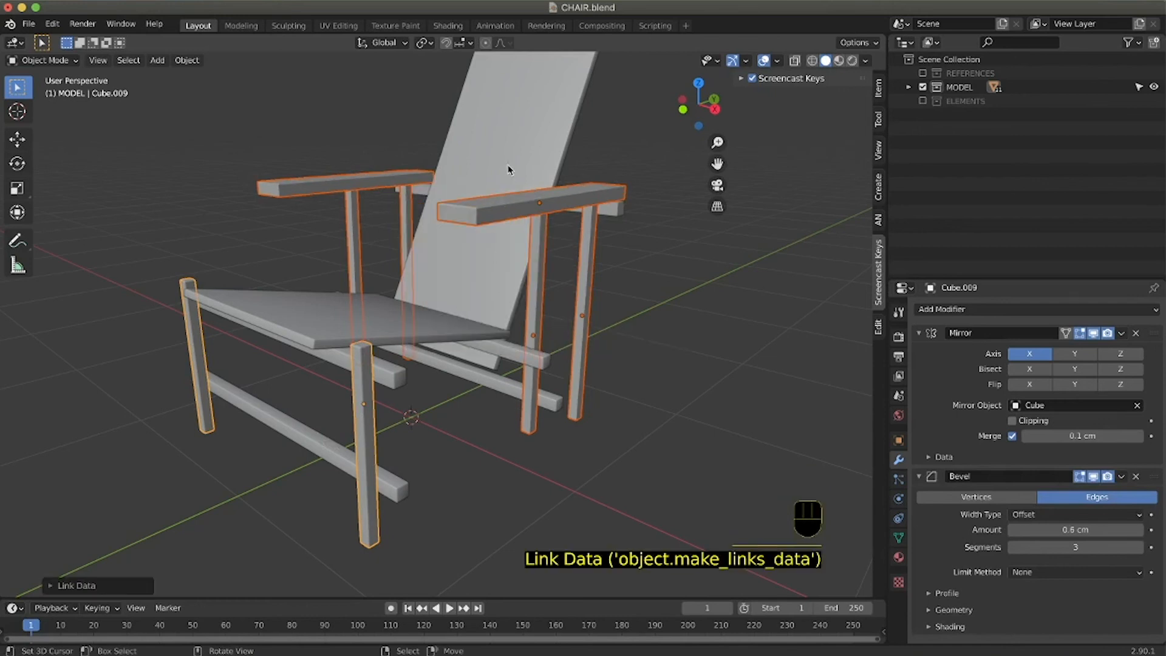
Apply Shade Smooth to the selected legs, rear posts and armrests, and deselect everything.
ctrl+scroll(495, 159, up, 3)
ctrl+scroll(495, 159, down, 3)
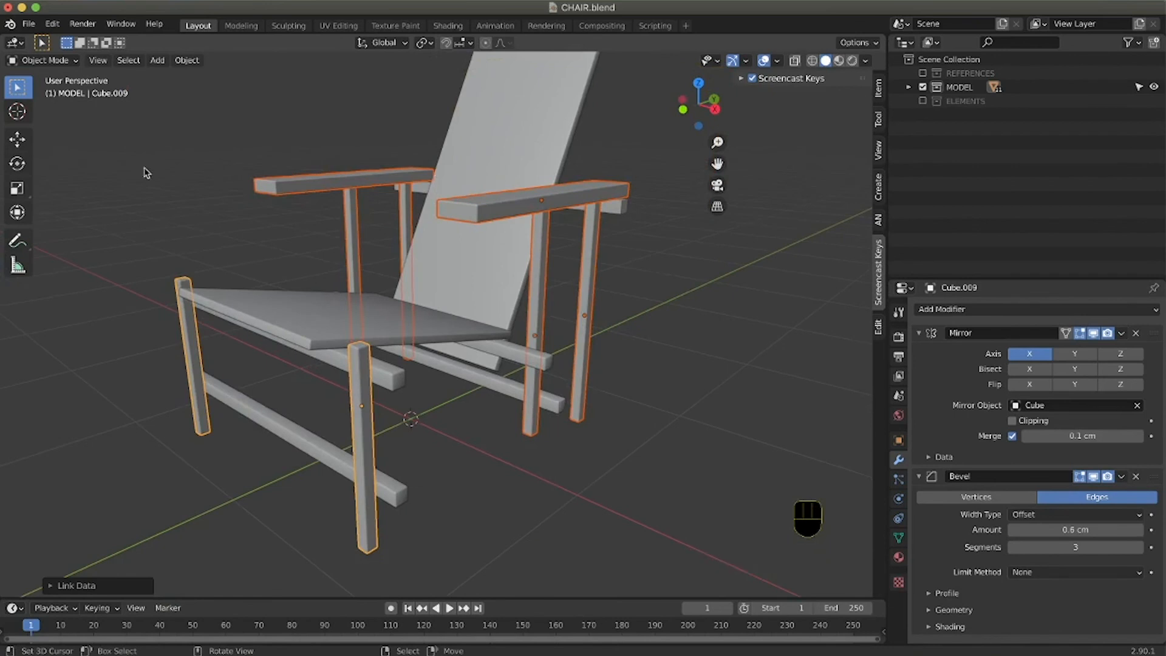
click(184, 61)
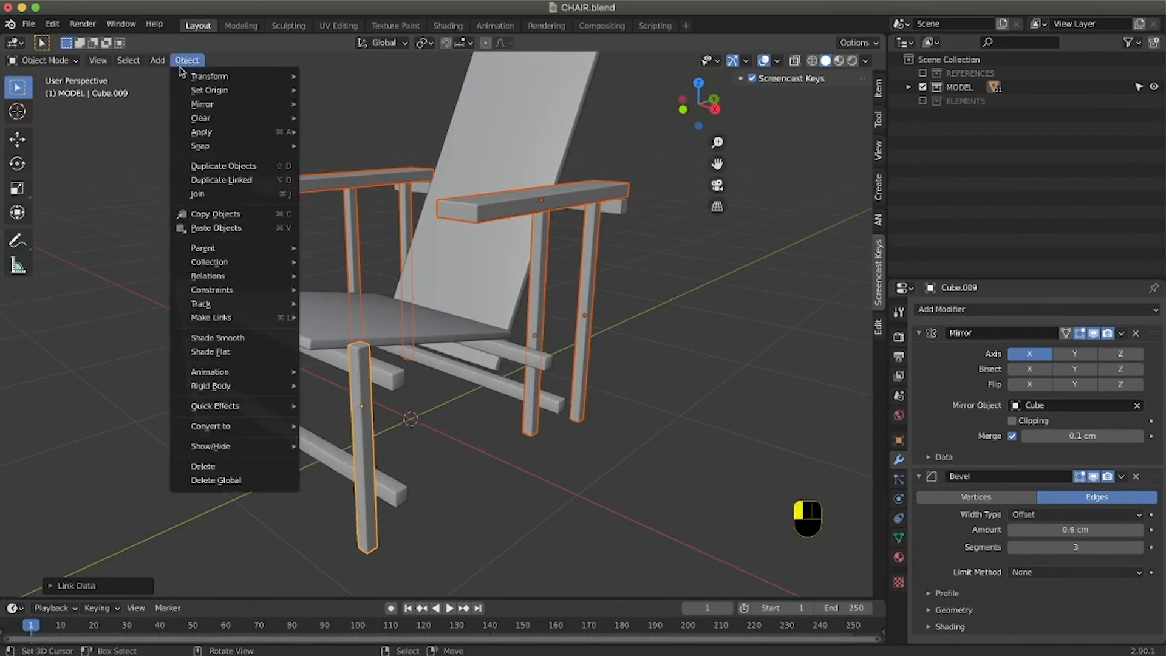
click(230, 338)
key(a)
key(a)
key(a)
Examine the bevelled, smooth-shaded chair from below, the side and above.
scroll(338, 272, left, 10)
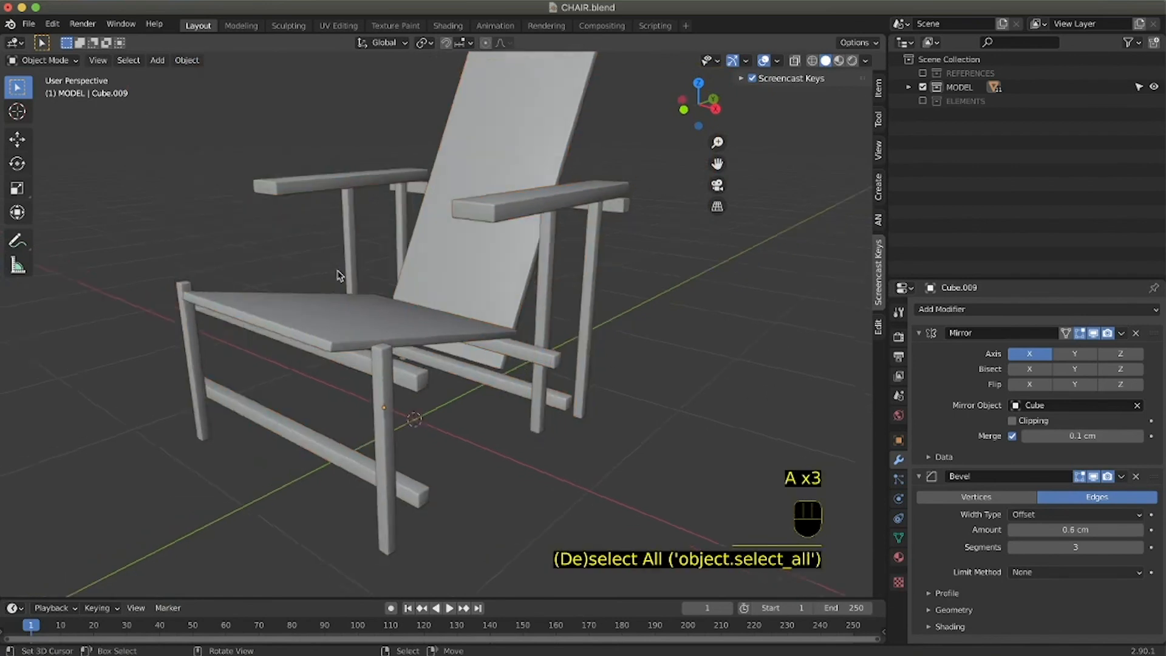
scroll(341, 270, down, 5)
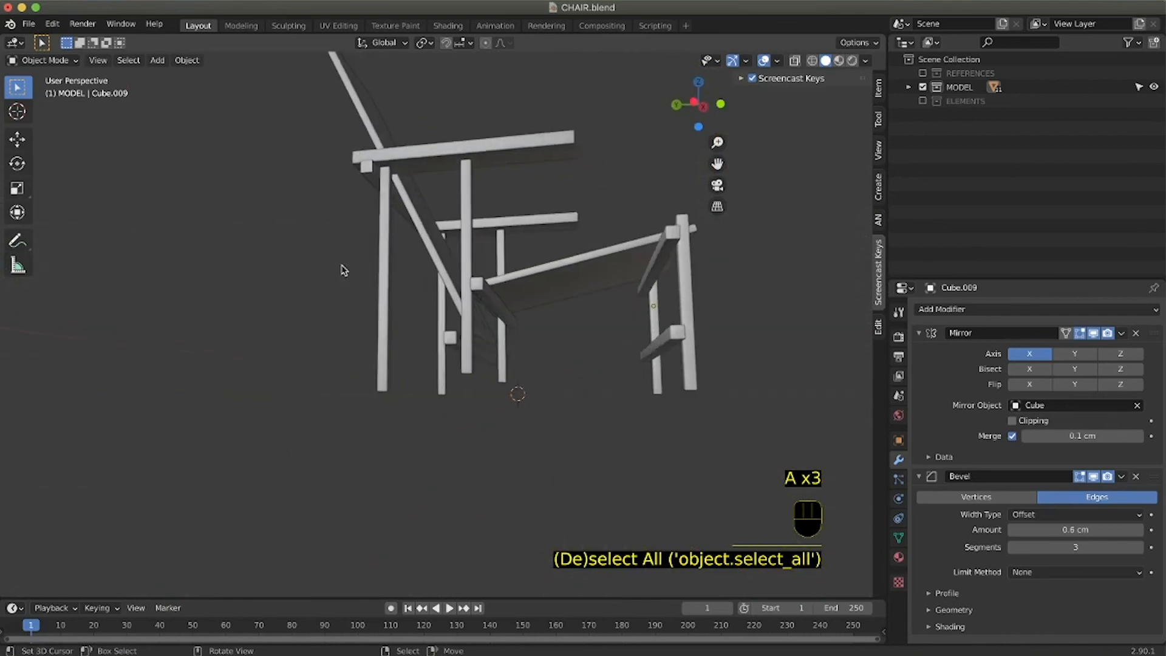
scroll(356, 269, right, 10)
ctrl+scroll(356, 269, down, 8)
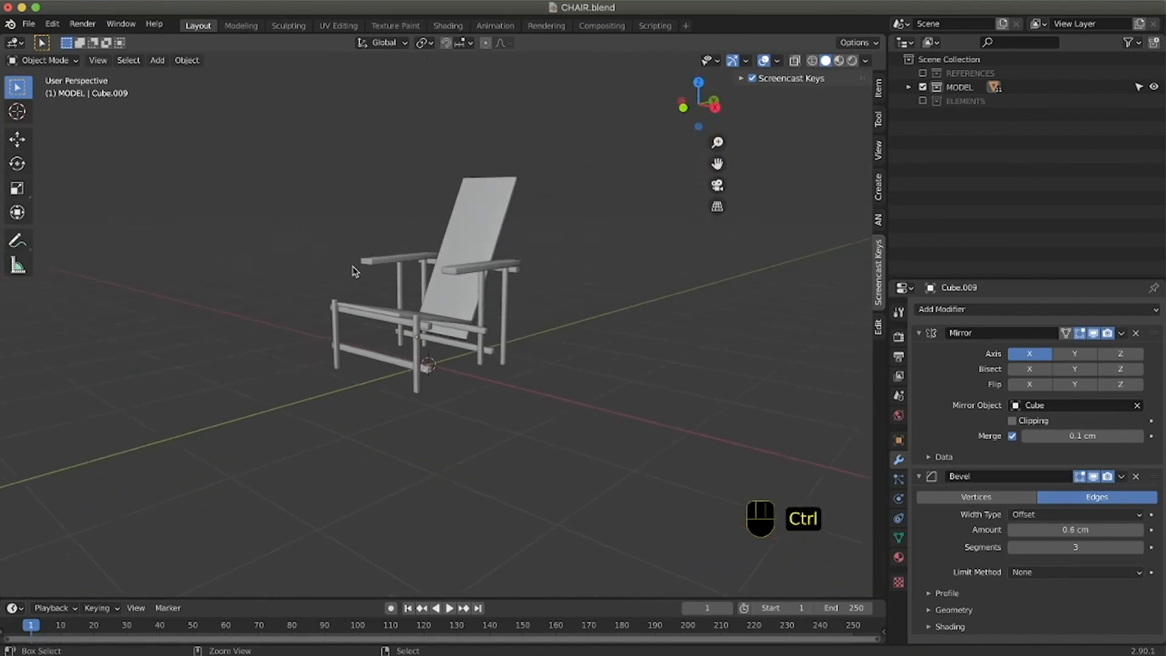
scroll(355, 269, right, 6)
scroll(355, 267, up, 6)
scroll(355, 261, left, 6)
scroll(356, 262, down, 6)
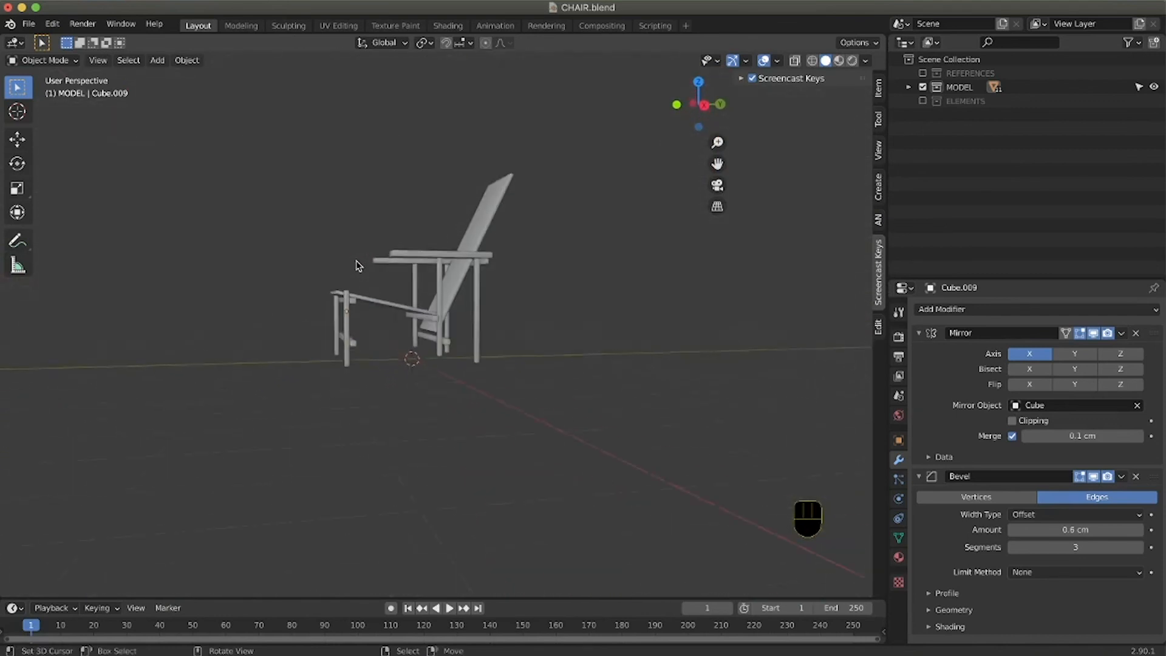
scroll(355, 262, right, 6)
scroll(355, 268, up, 8)
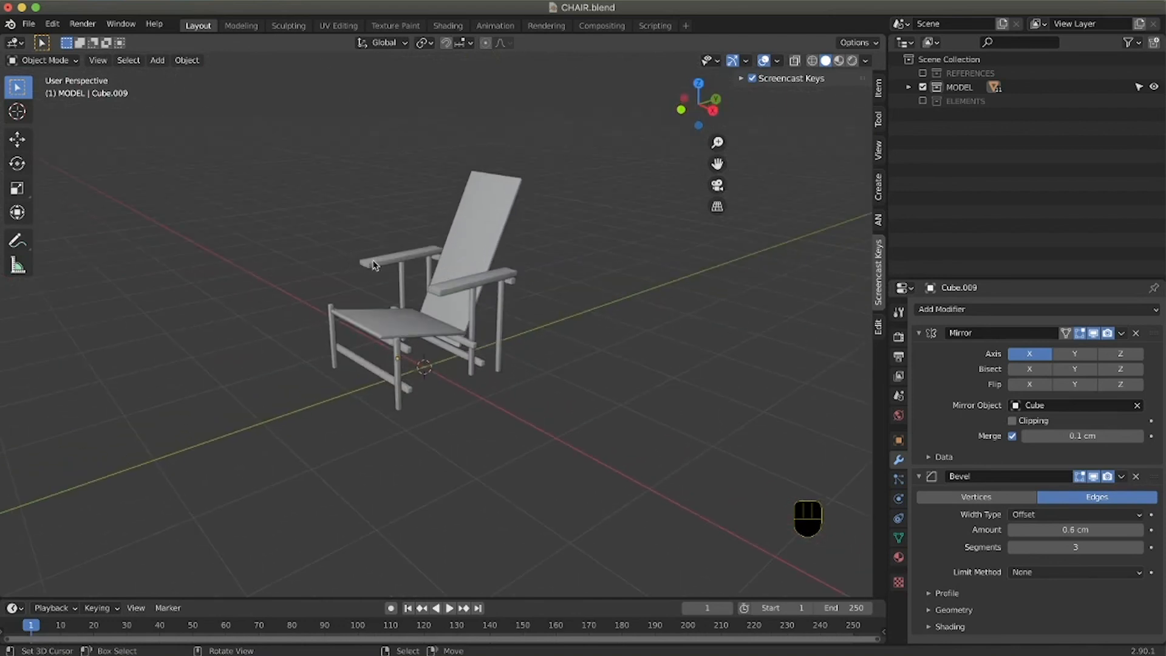
scroll(690, 288, right, 2)
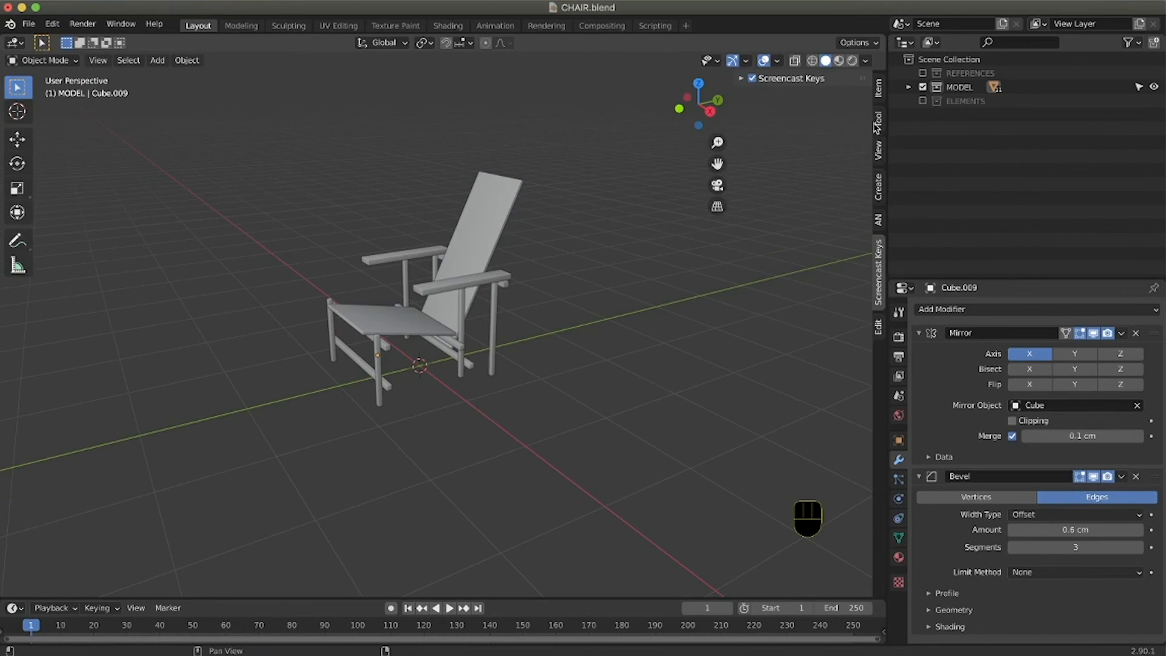